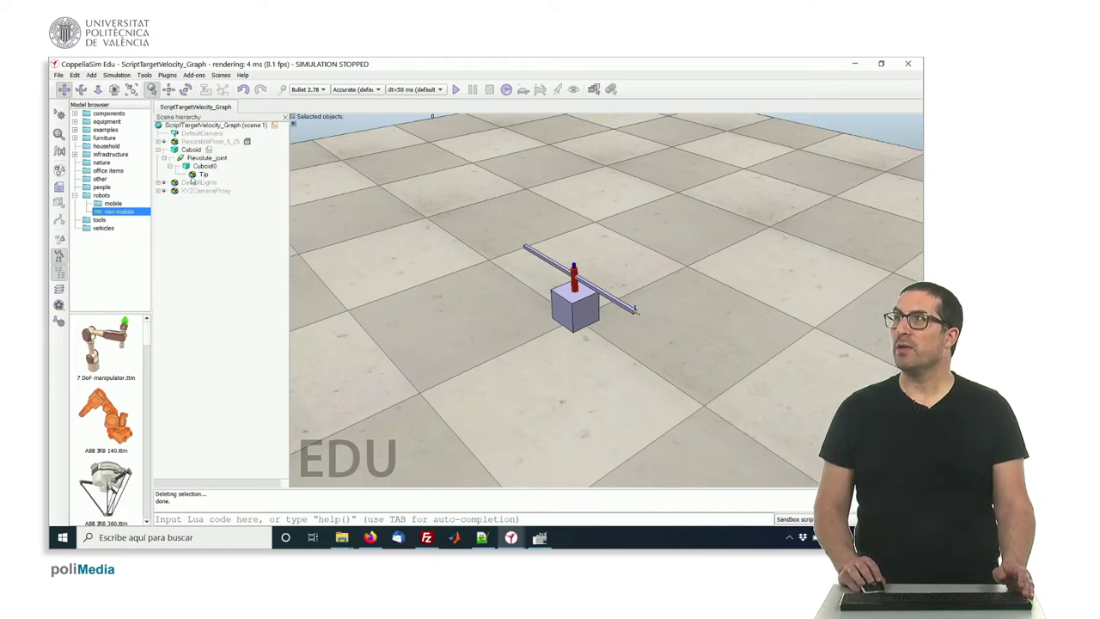
# Step: Select the Tip dummy in the scene hierarchy and examine its location at the end of the arm
pyautogui.click(197, 175)
pyautogui.scroll(3, 635, 317)
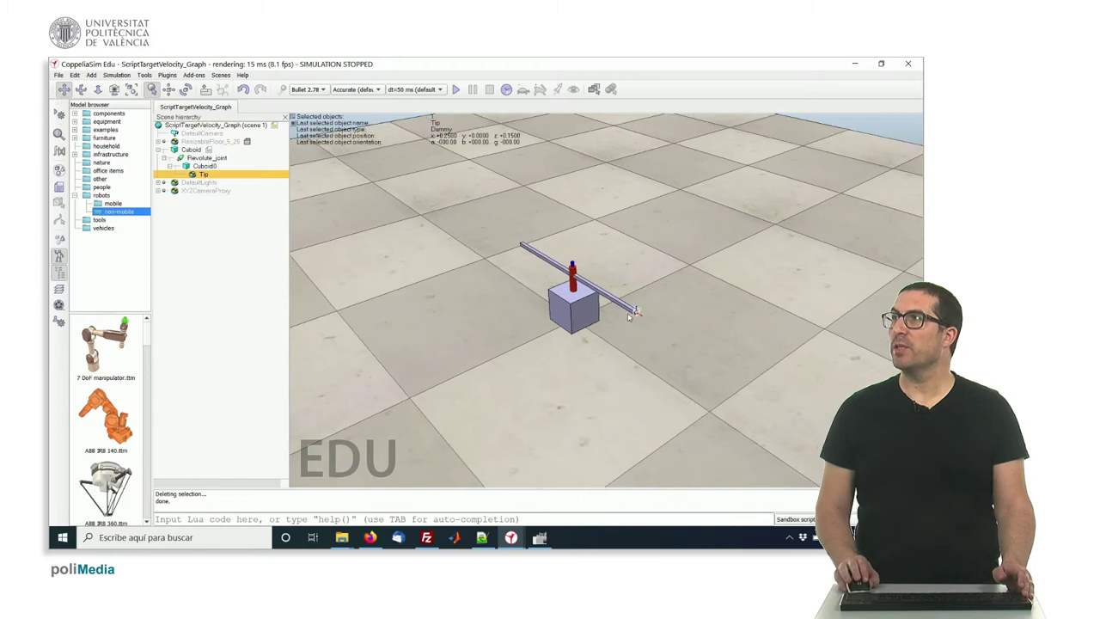
pyautogui.scroll(2, 638, 322)
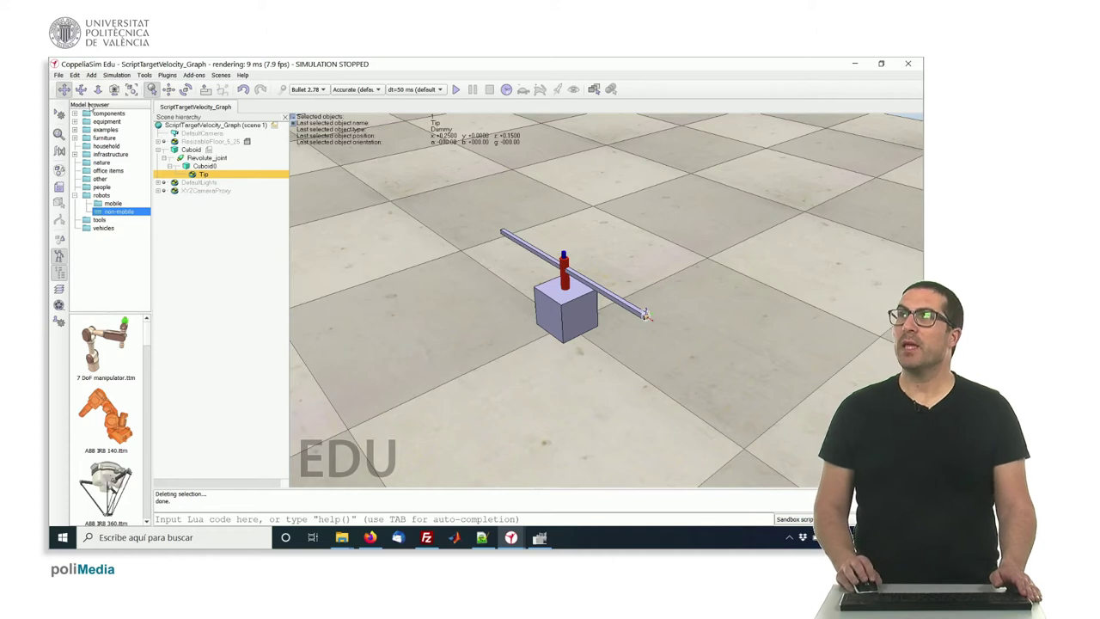
# Step: Add a graph object to the scene and show its X/Y graph
pyautogui.click(91, 76)
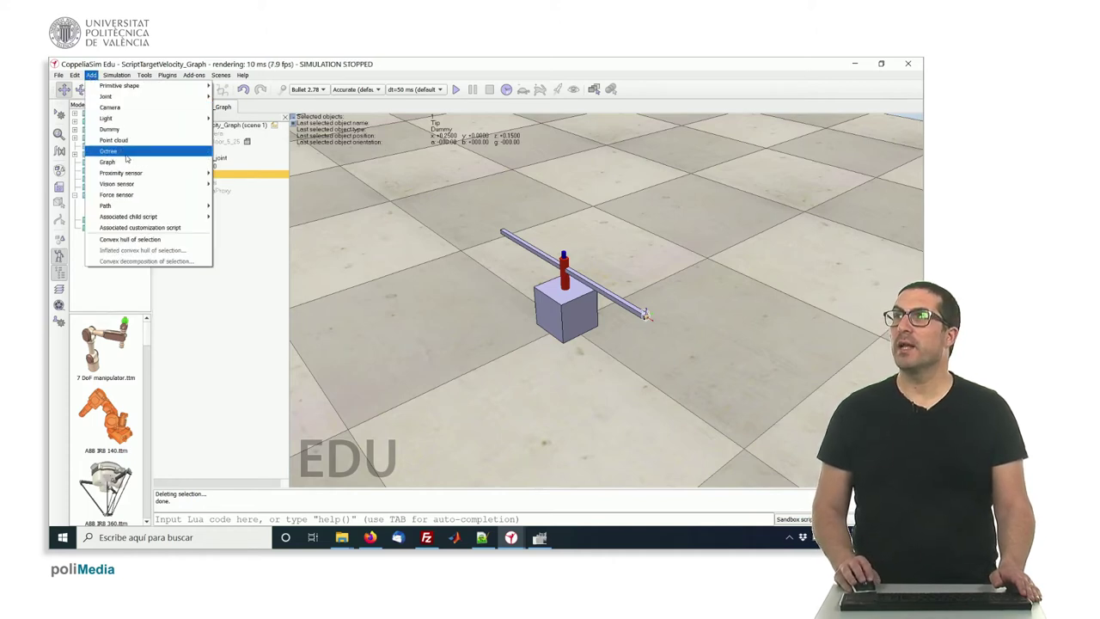
pyautogui.click(126, 163)
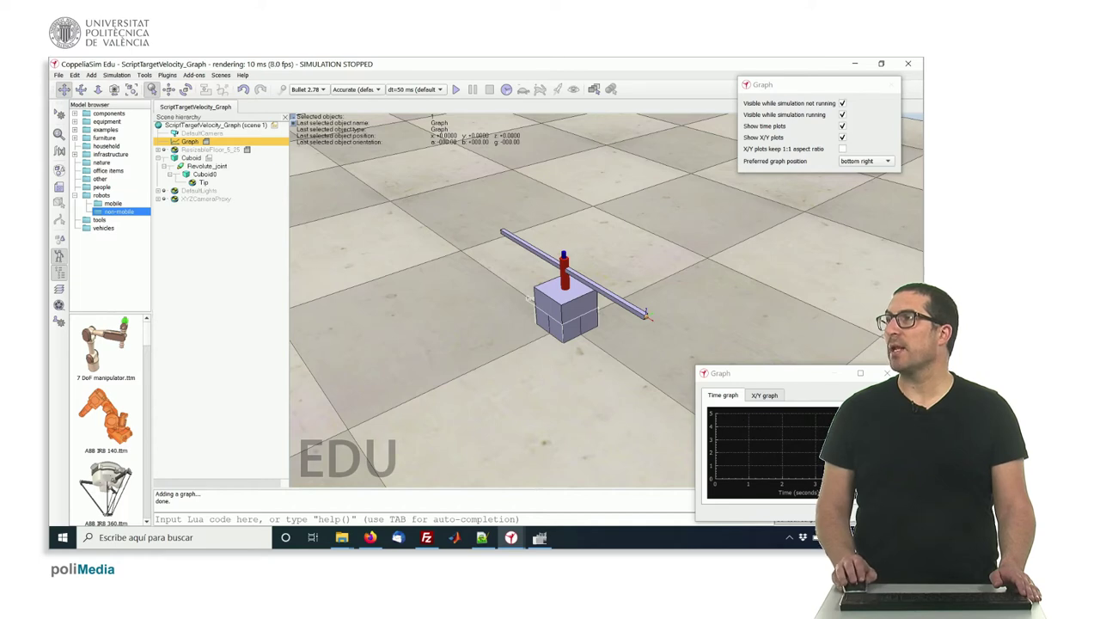
pyautogui.click(765, 396)
pyautogui.click(765, 396)
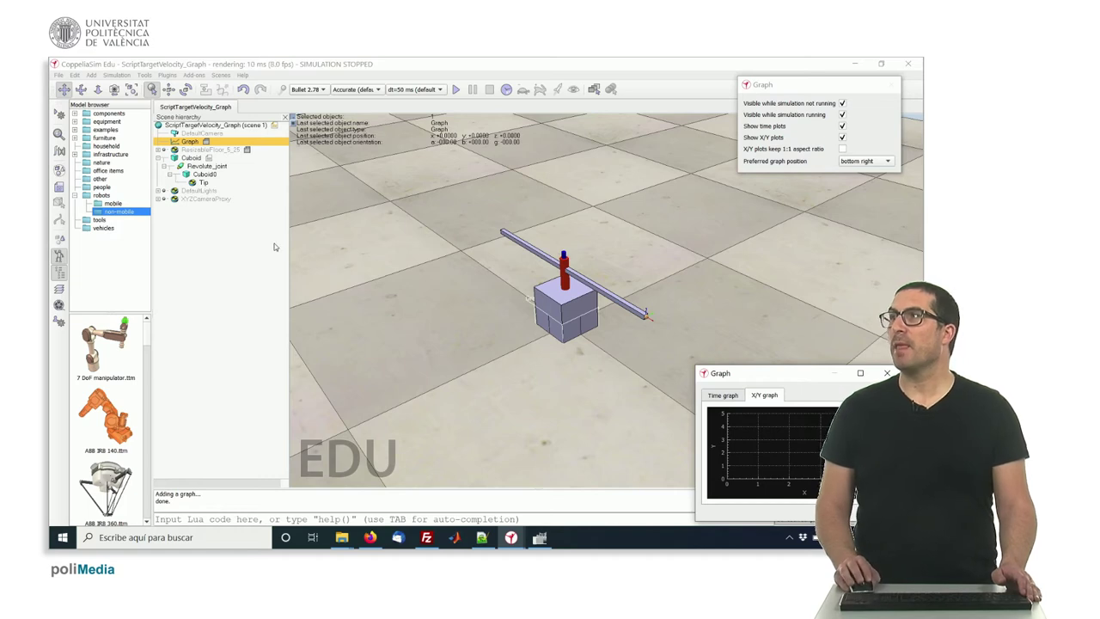
# Step: In the graph's properties, add a data stream that records the absolute x-position of the Tip object
pyautogui.click(247, 261)
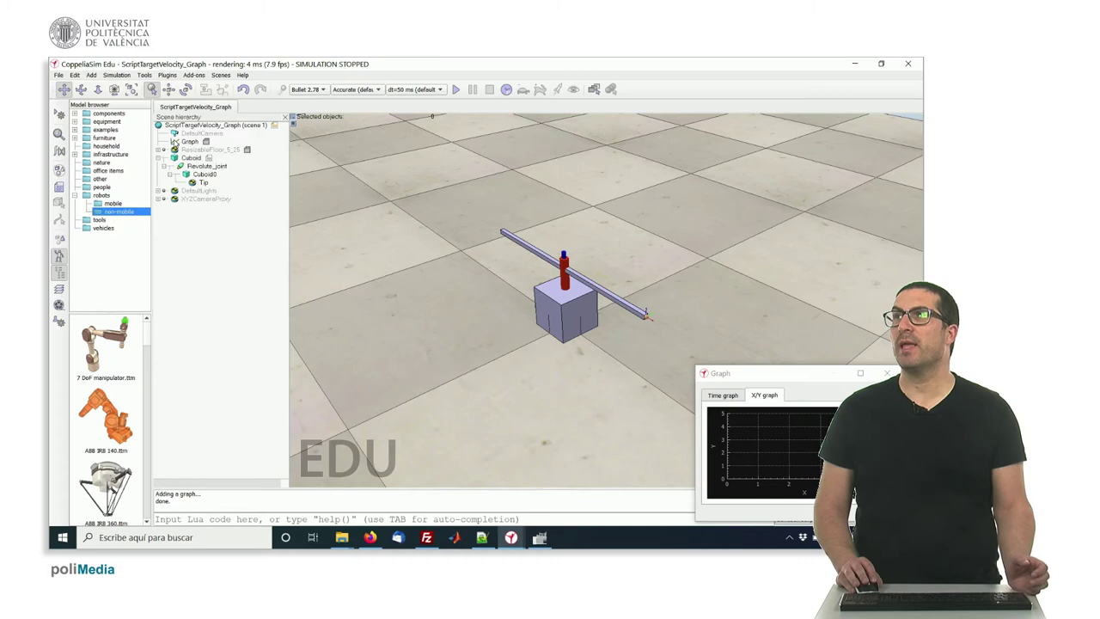
pyautogui.doubleClick(175, 141)
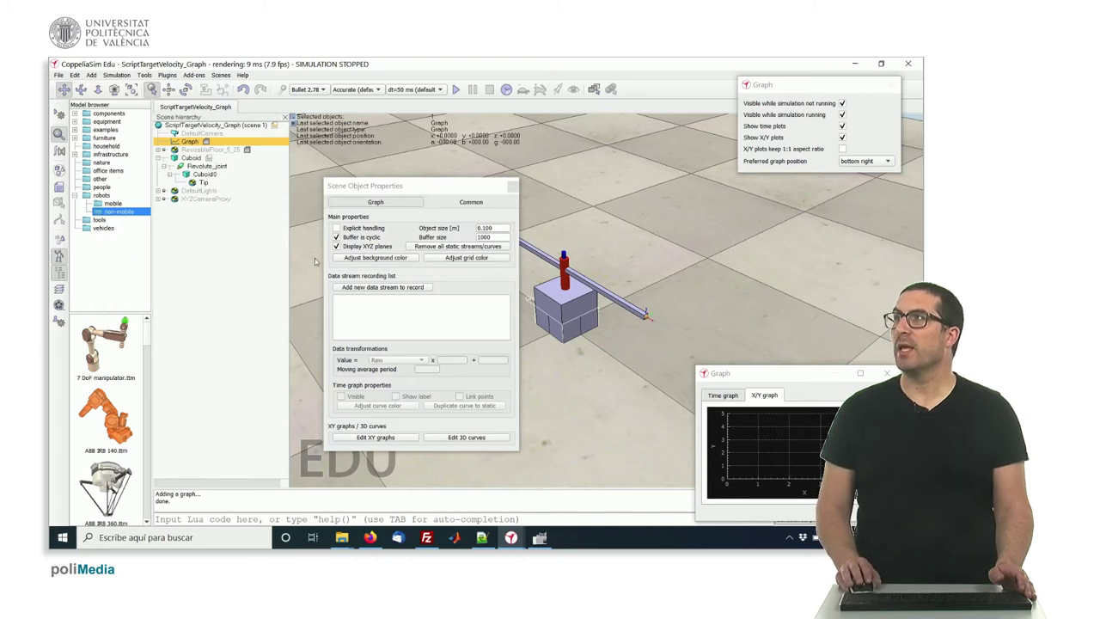
pyautogui.click(359, 291)
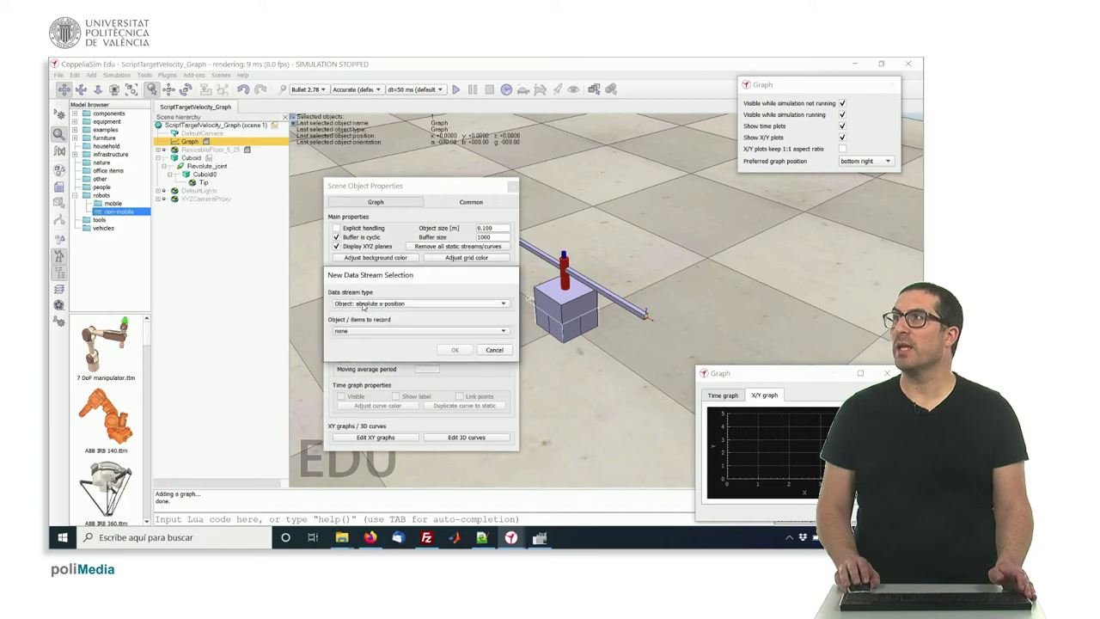
pyautogui.click(364, 307)
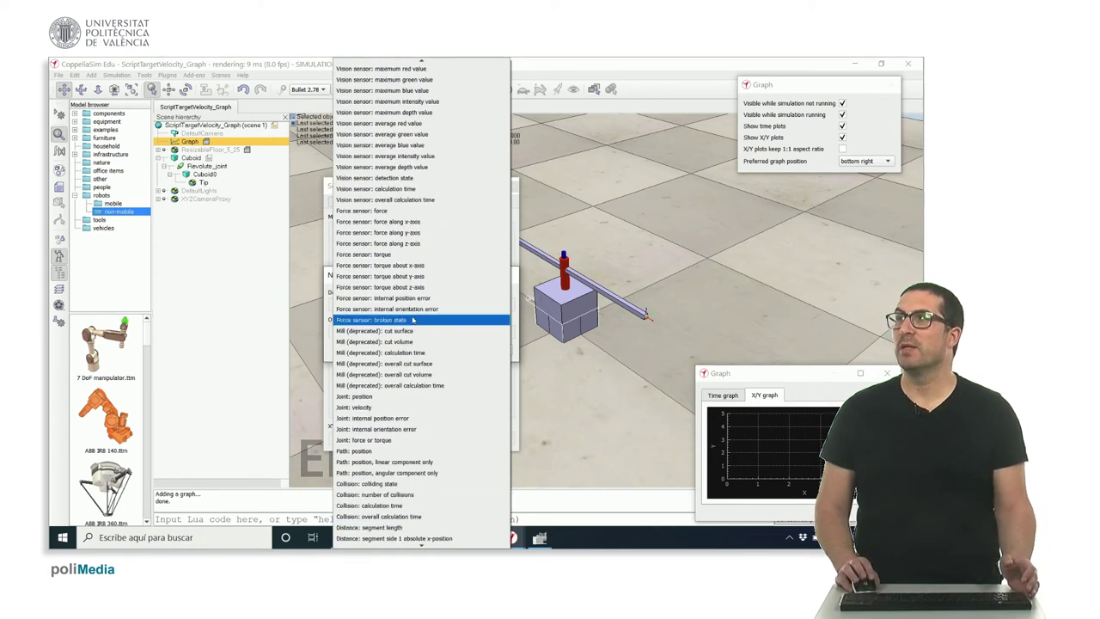
pyautogui.scroll(12, 426, 295)
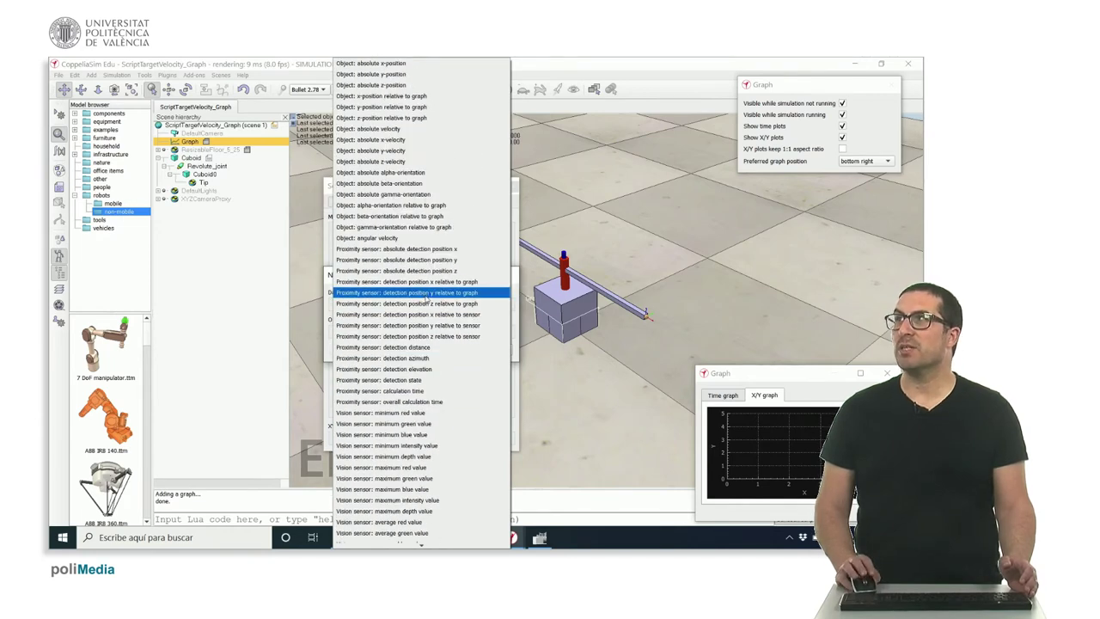
pyautogui.click(399, 66)
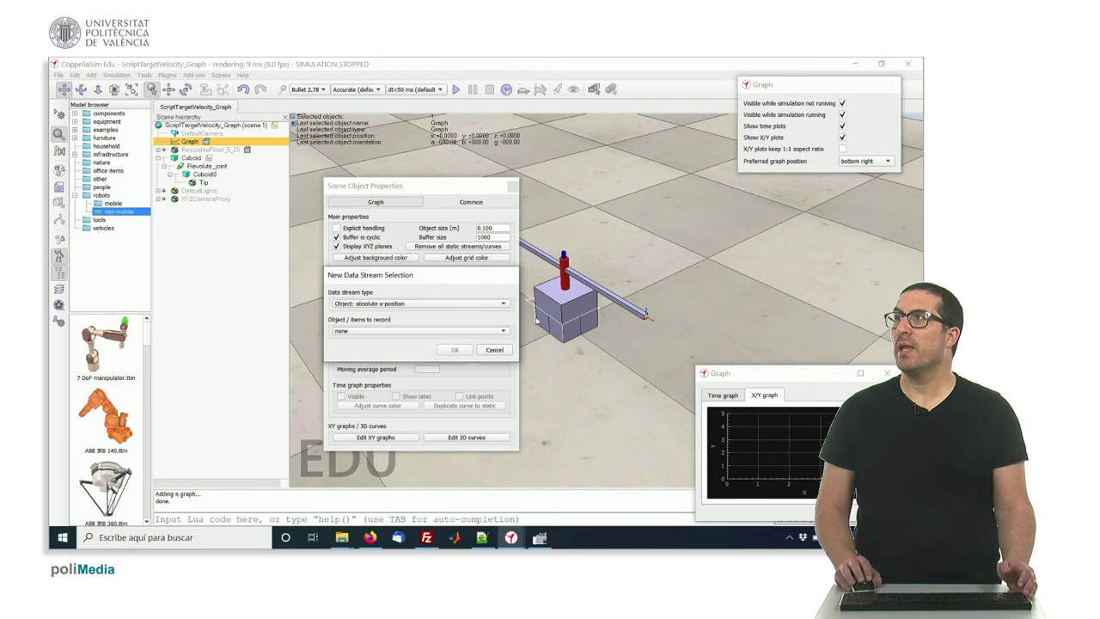
pyautogui.click(457, 330)
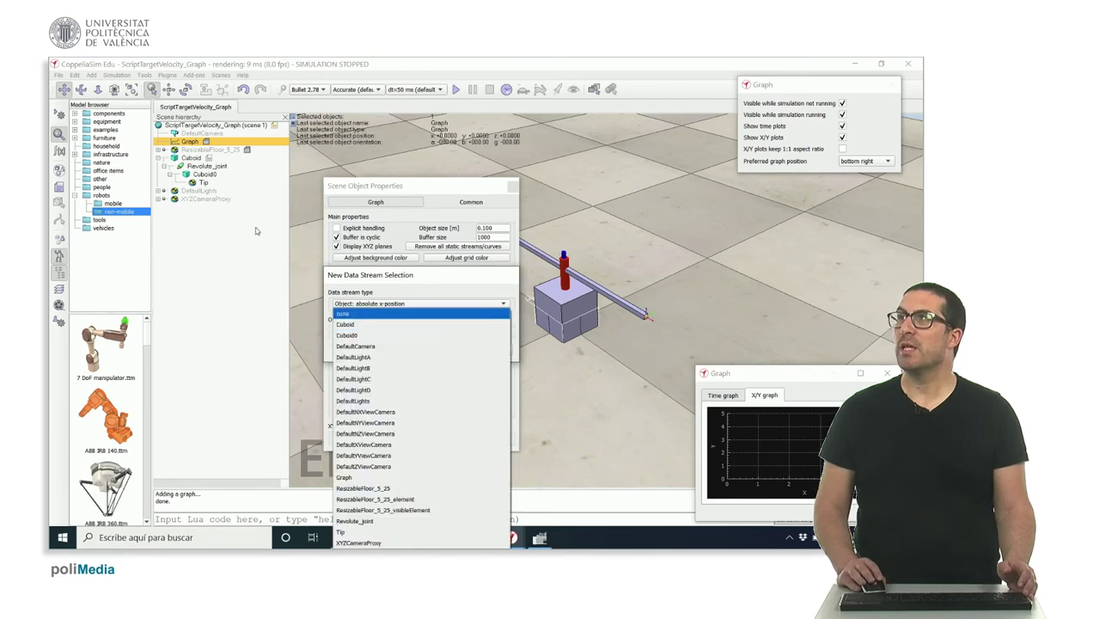
pyautogui.click(382, 532)
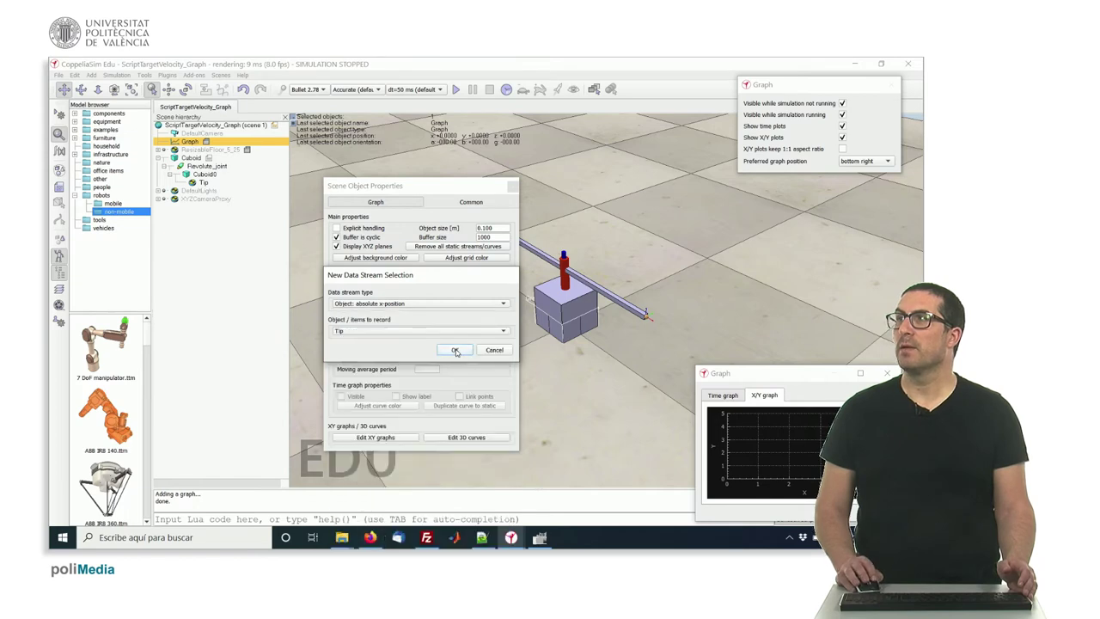
pyautogui.click(455, 350)
# Step: Rename the x-position data stream as X
pyautogui.doubleClick(342, 301)
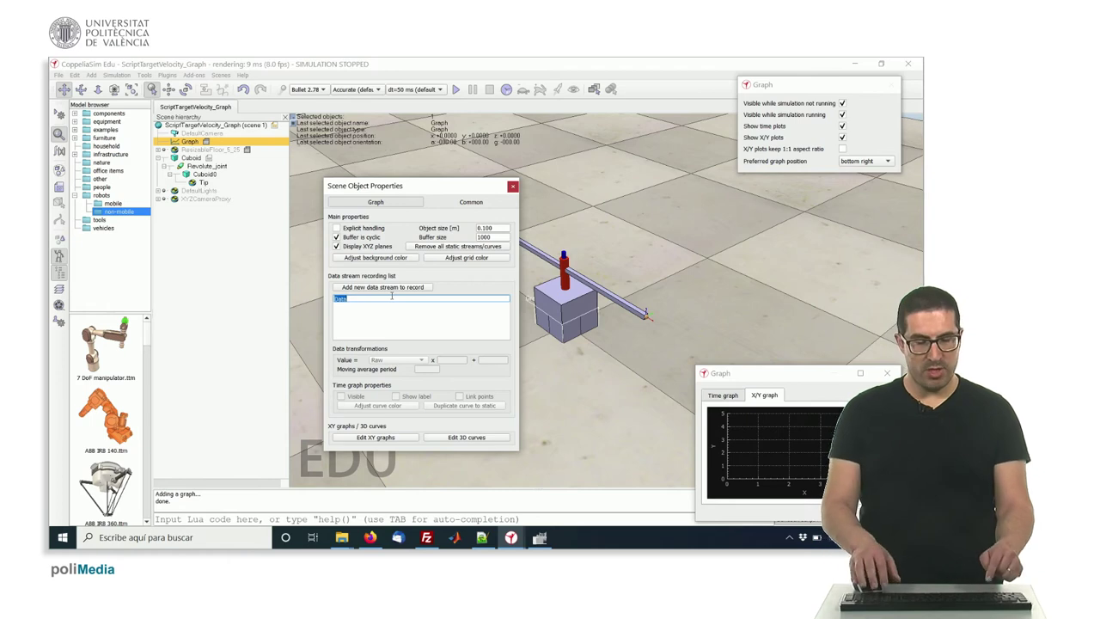
pyautogui.write('x')
pyautogui.press('Return')
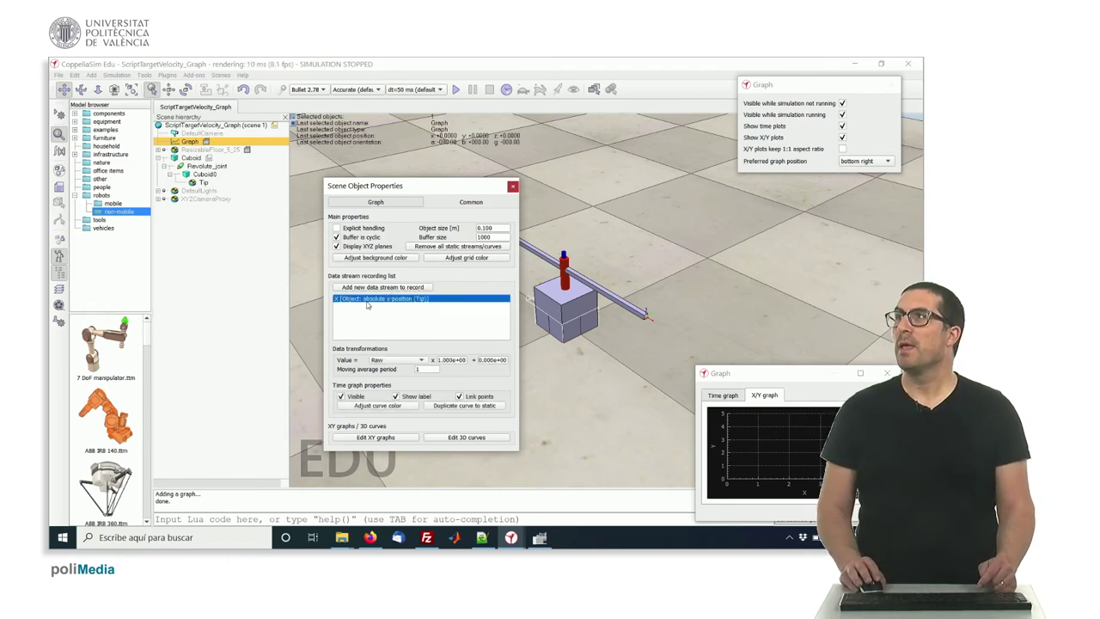
# Step: Add a second data stream to the graph that records the absolute y-position of the Tip object
pyautogui.click(370, 287)
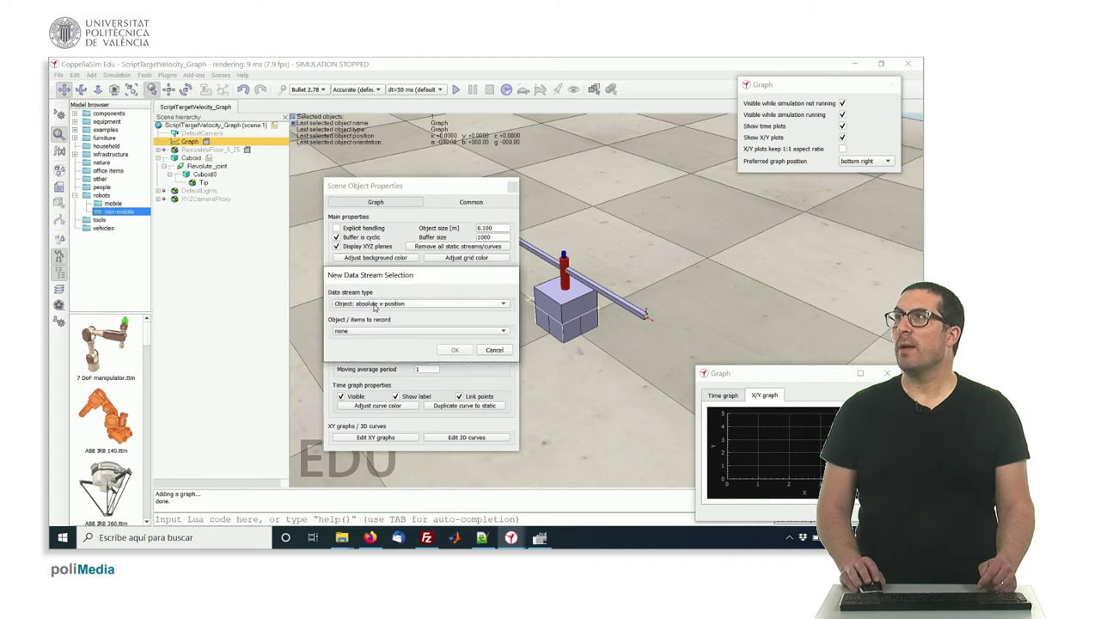
pyautogui.click(377, 303)
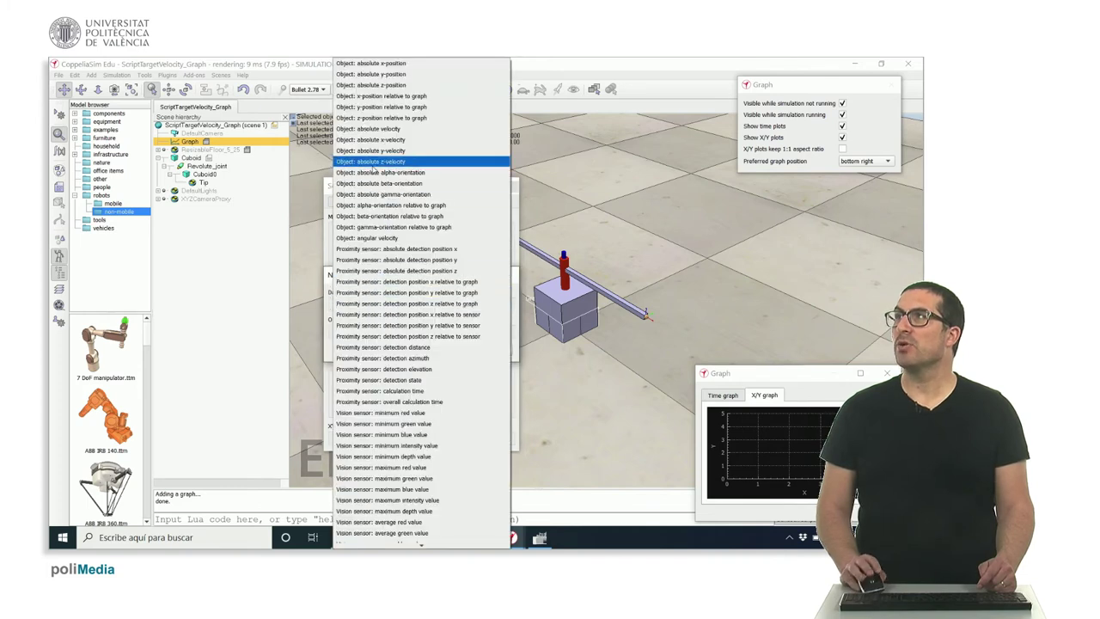
pyautogui.click(398, 75)
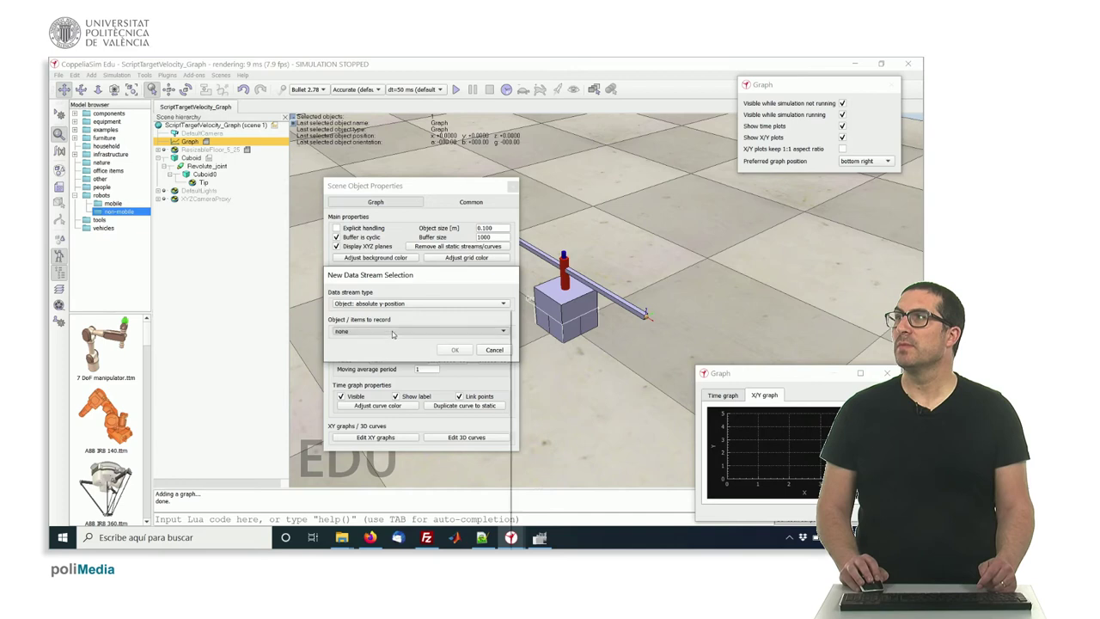
pyautogui.click(392, 332)
pyautogui.click(384, 536)
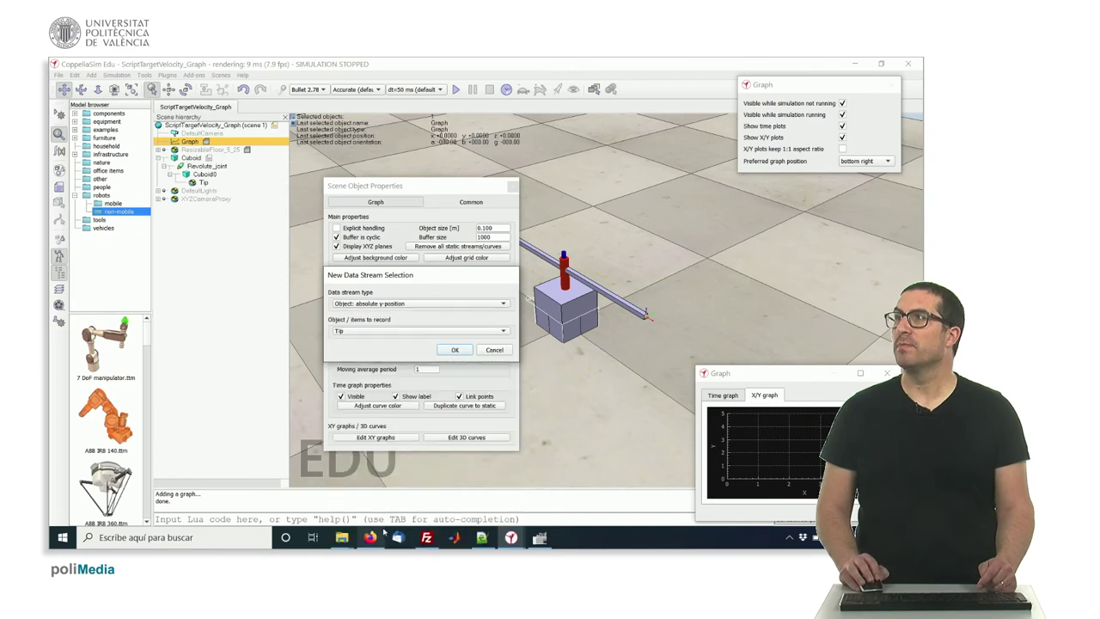
pyautogui.click(455, 350)
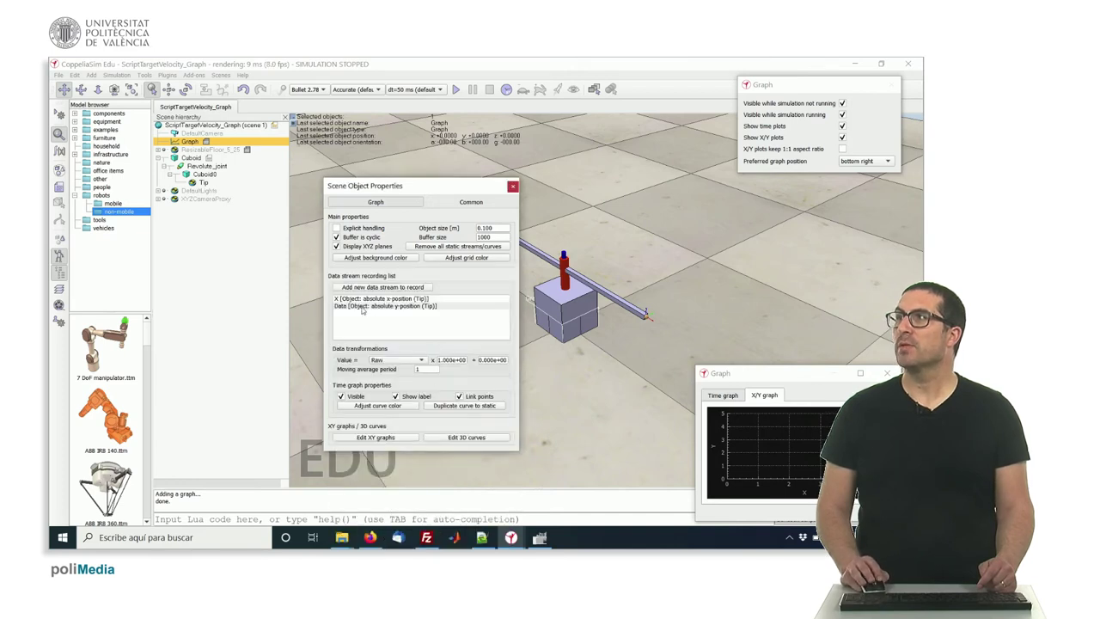
# Step: Rename the y-position data stream as Y
pyautogui.doubleClick(362, 306)
pyautogui.write('Y')
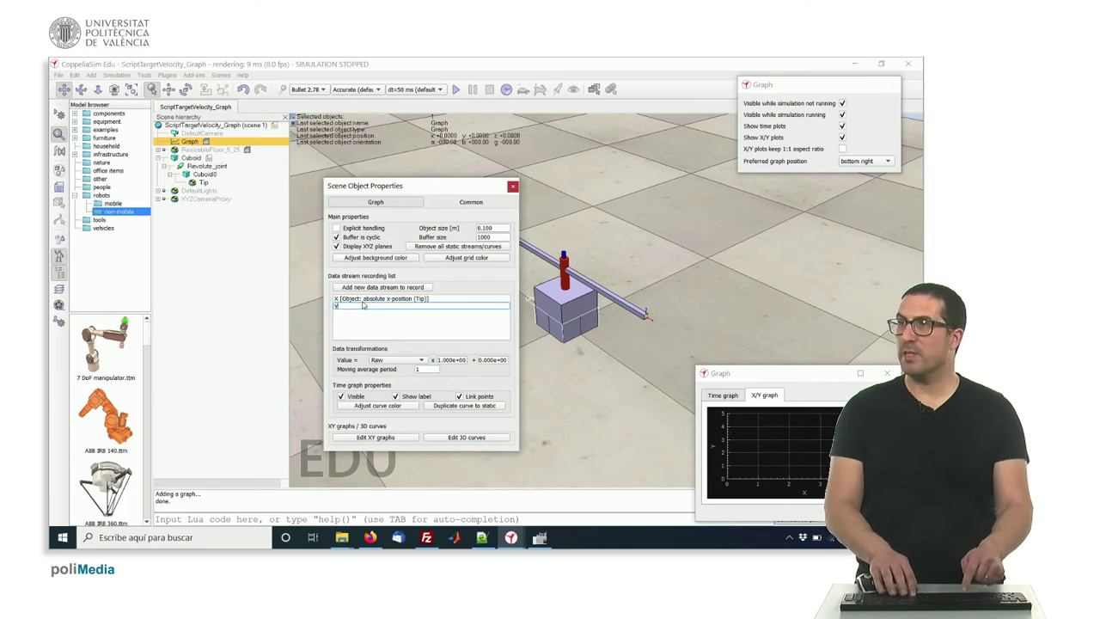
pyautogui.press('Return')
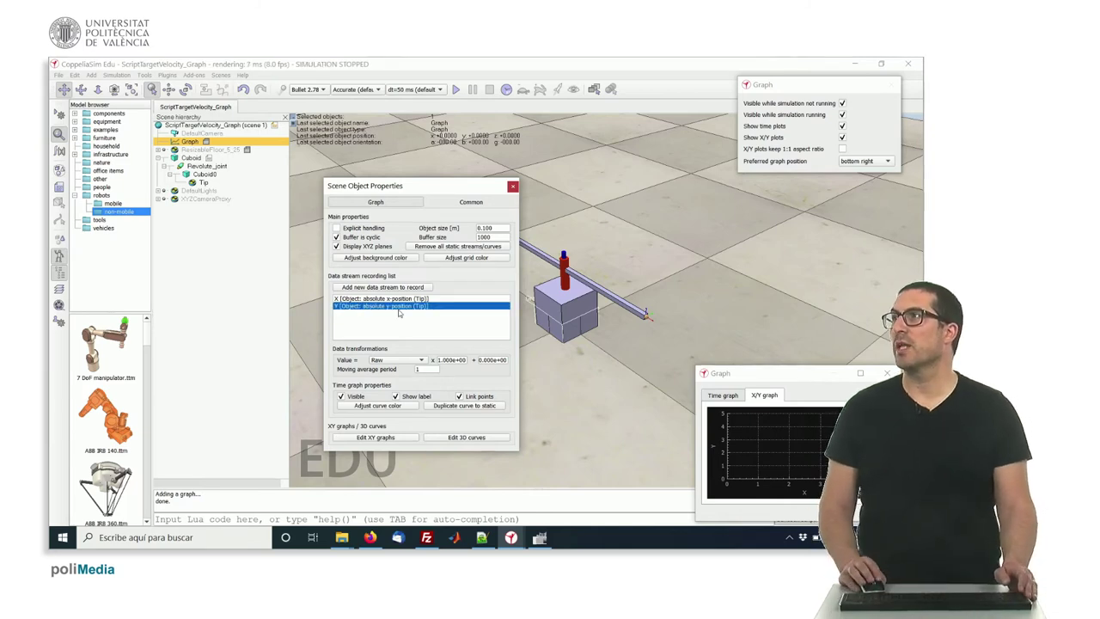
# Step: Review the time graph properties of the X and Y data streams
pyautogui.click(430, 327)
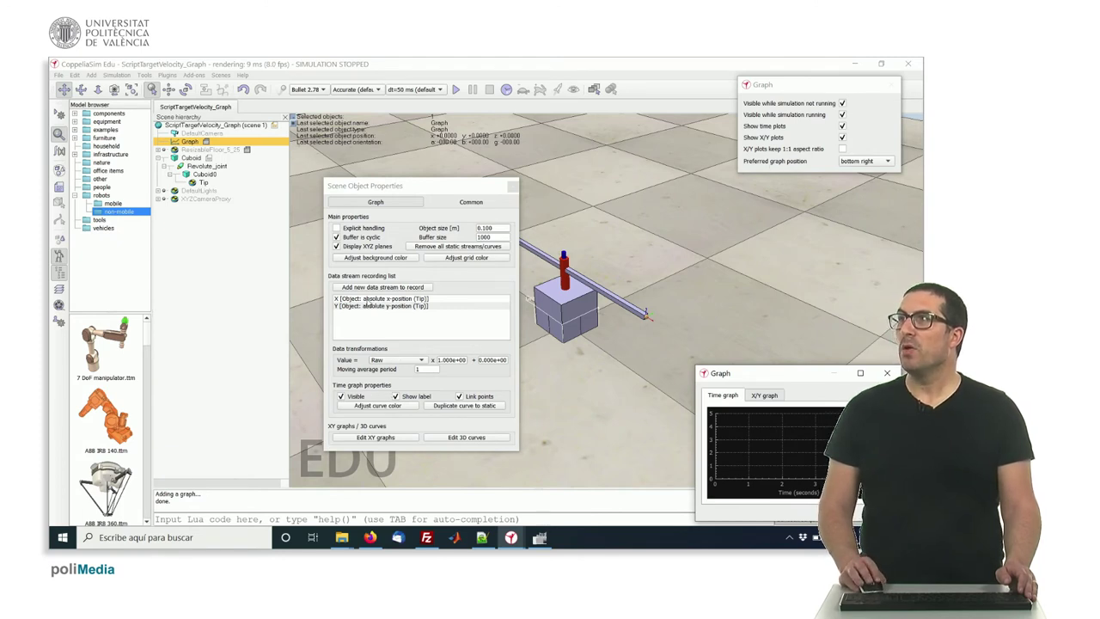
pyautogui.click(365, 299)
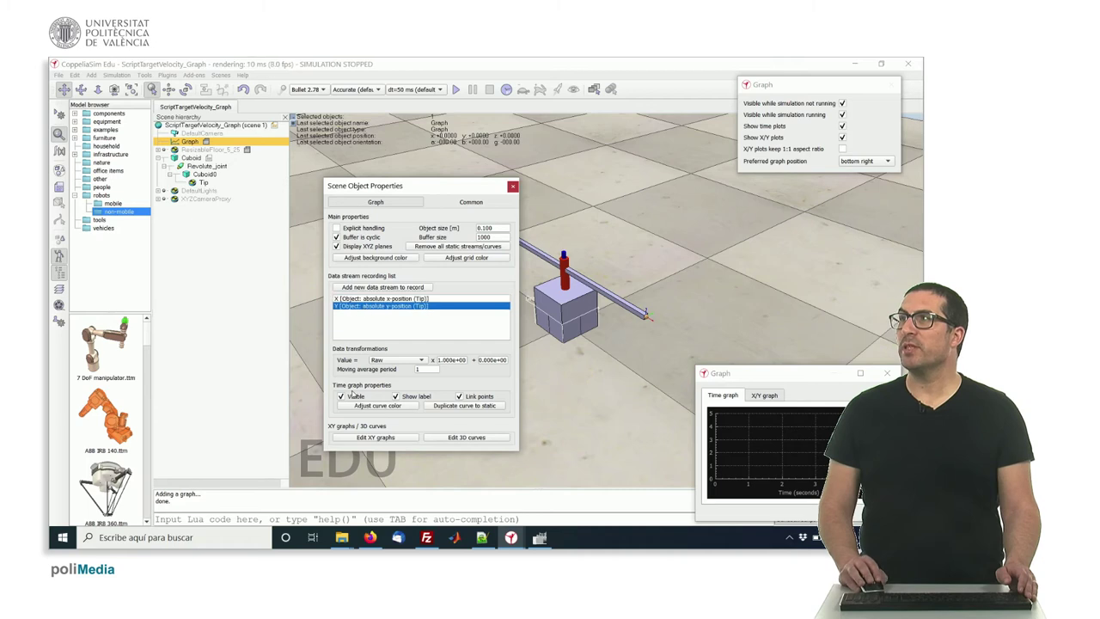
pyautogui.click(373, 298)
pyautogui.click(371, 308)
pyautogui.click(372, 300)
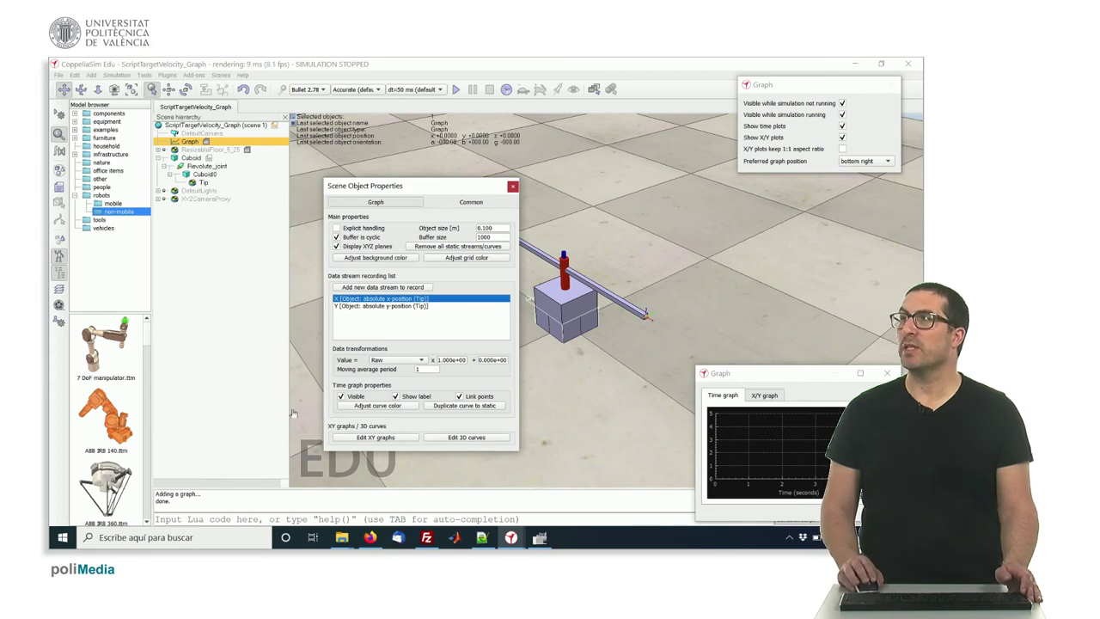
pyautogui.click(347, 398)
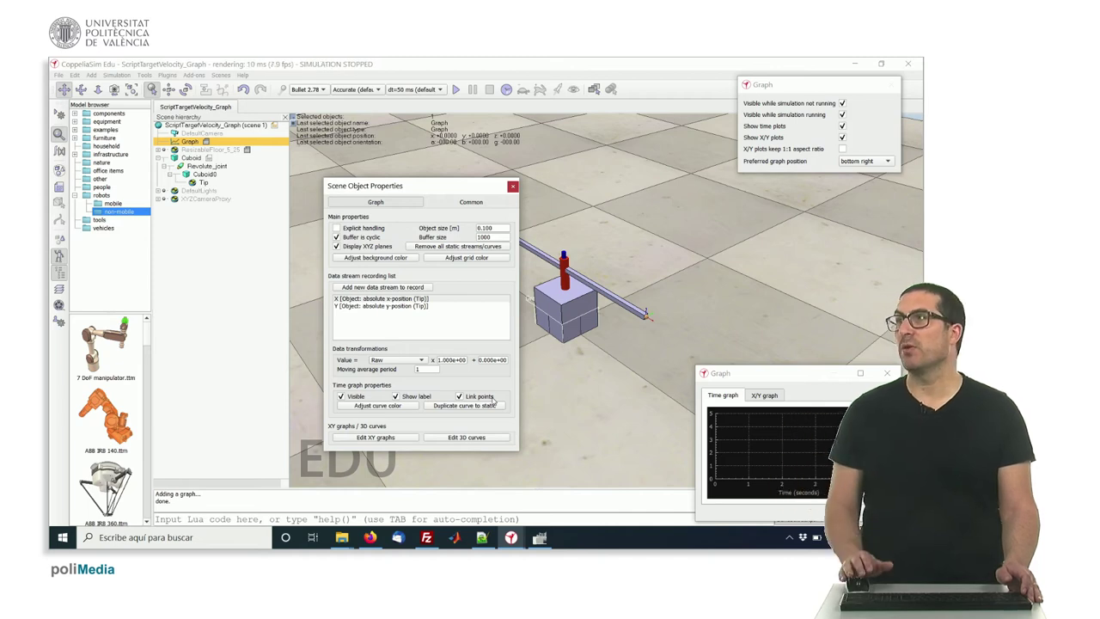
# Step: Set the X data stream's curve color to red 0.00 and blue 1.00, and disable the graph's X/Y plots
pyautogui.click(399, 409)
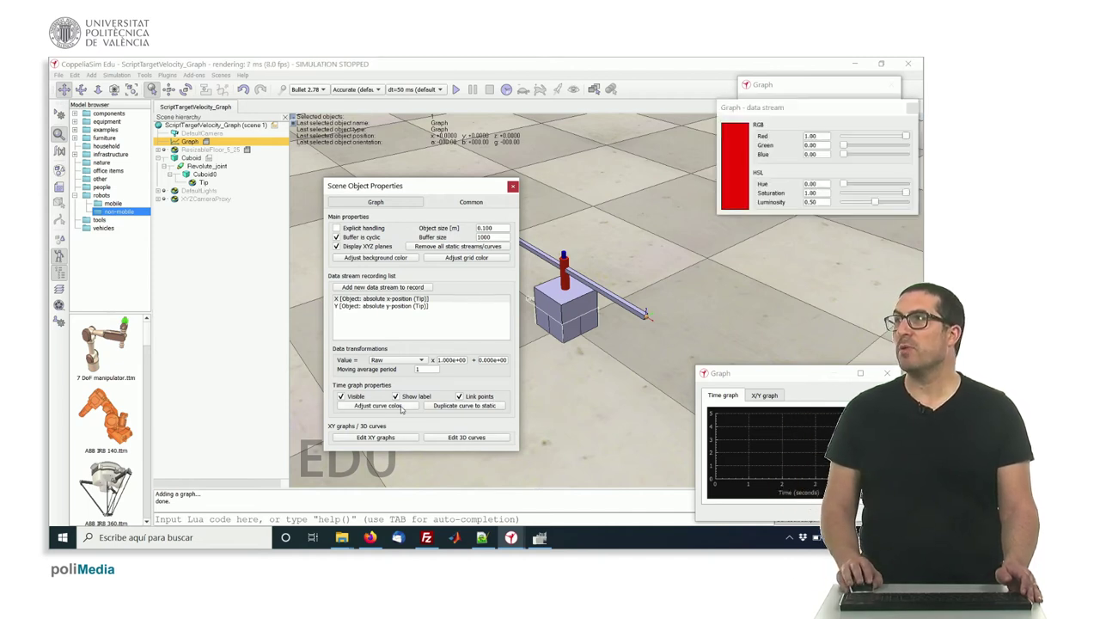
pyautogui.click(386, 306)
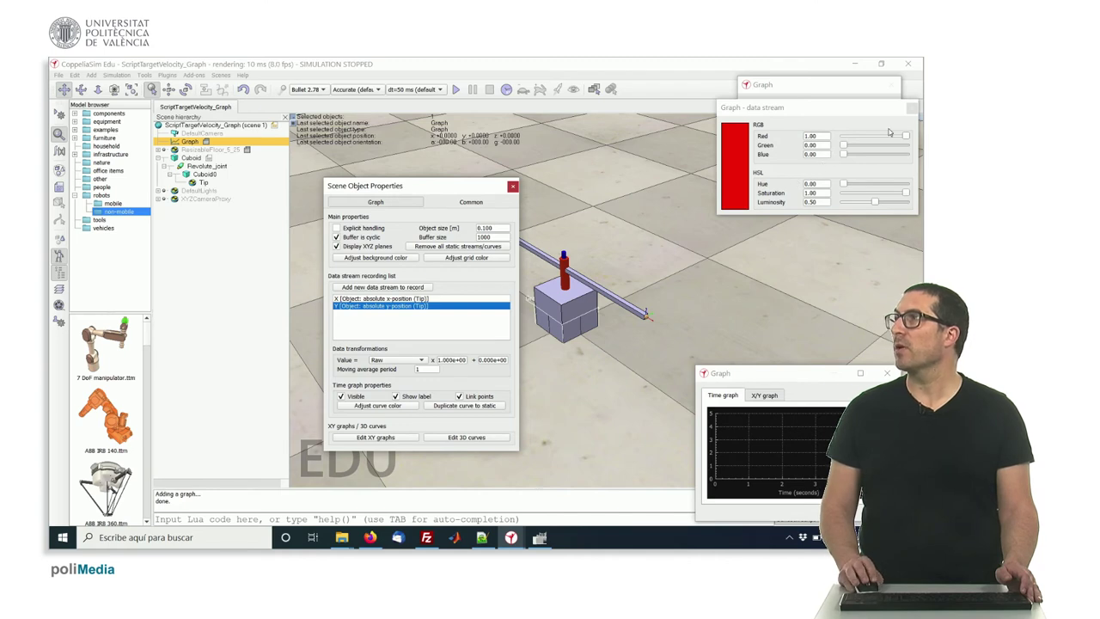
pyautogui.click(827, 136)
pyautogui.write('0')
pyautogui.press('Return')
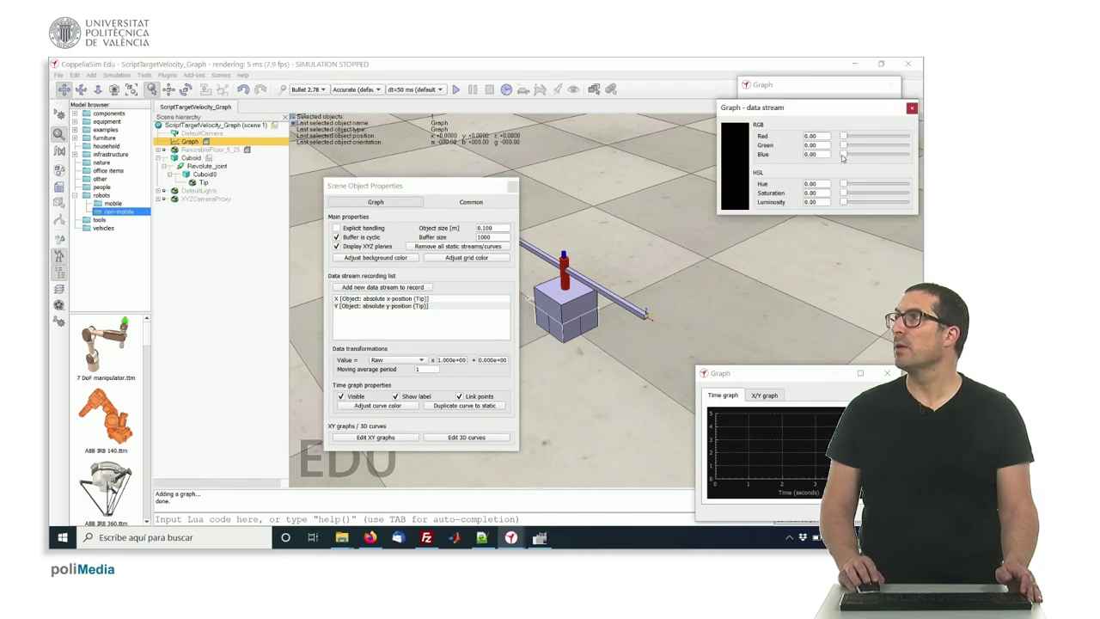
pyautogui.moveTo(843, 157); pyautogui.dragTo(909, 157)
pyautogui.click(912, 107)
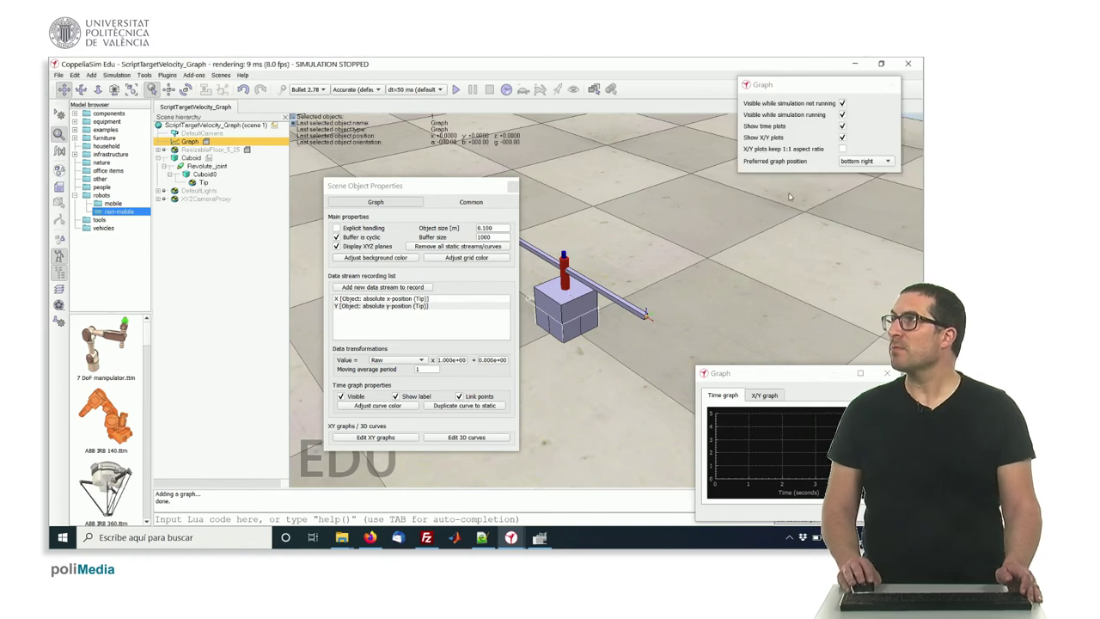
pyautogui.click(842, 137)
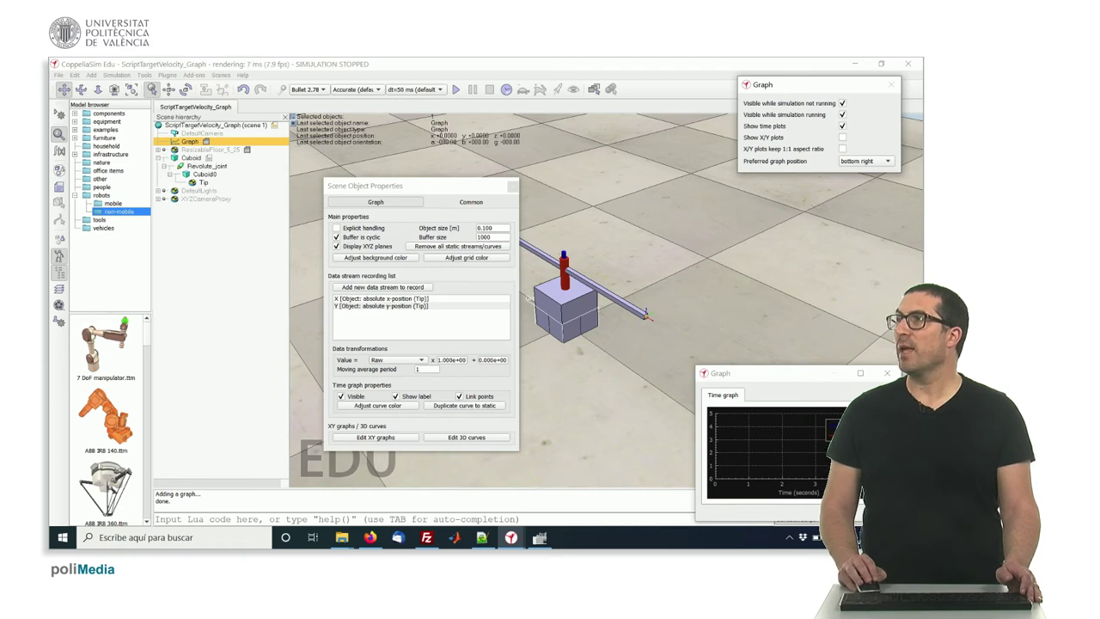
# Step: Check the curve colors assigned to the X and Y data streams
pyautogui.click(378, 299)
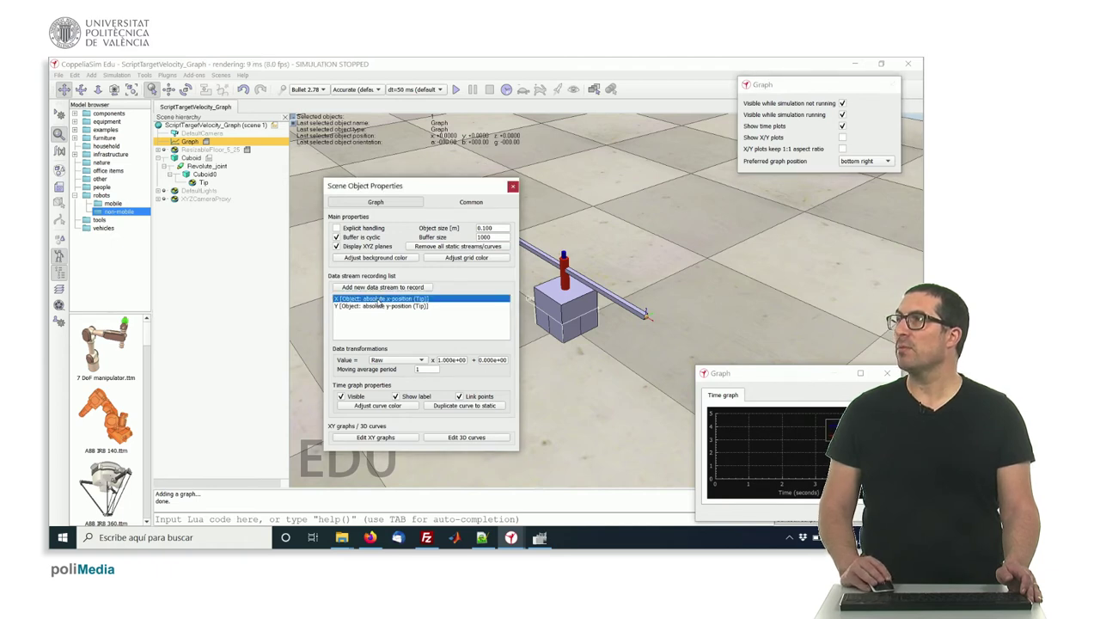
pyautogui.doubleClick(354, 300)
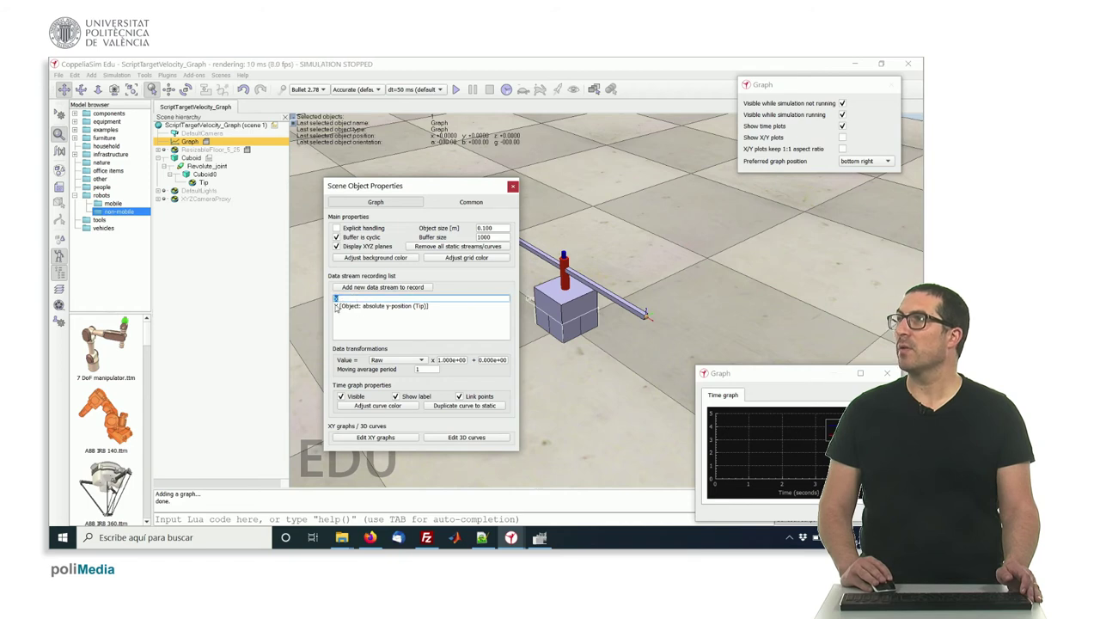
pyautogui.click(377, 406)
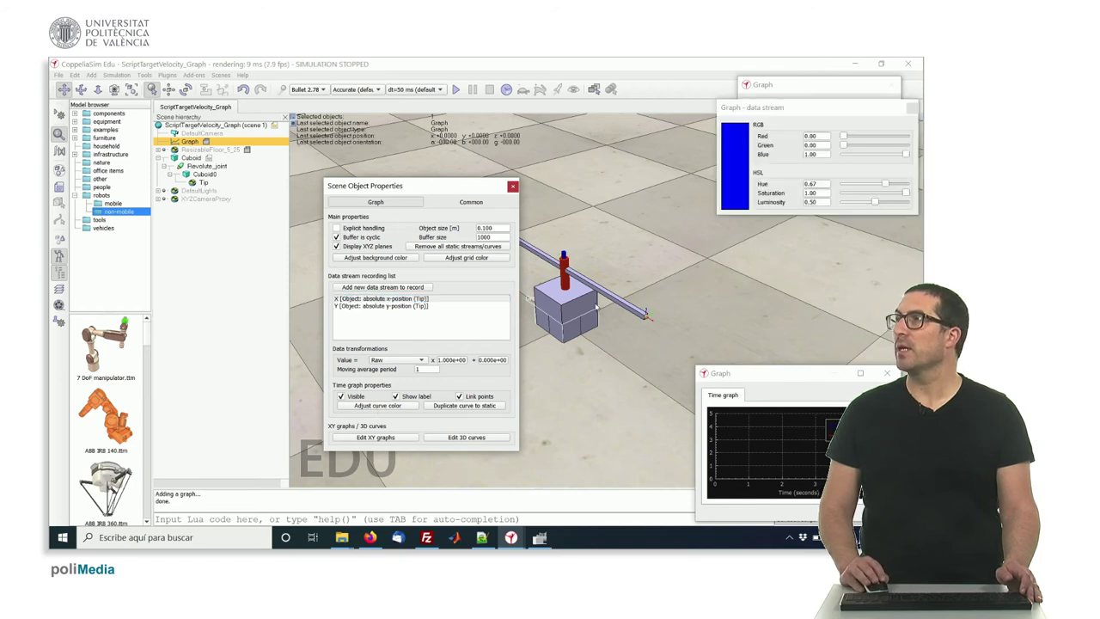
pyautogui.click(338, 307)
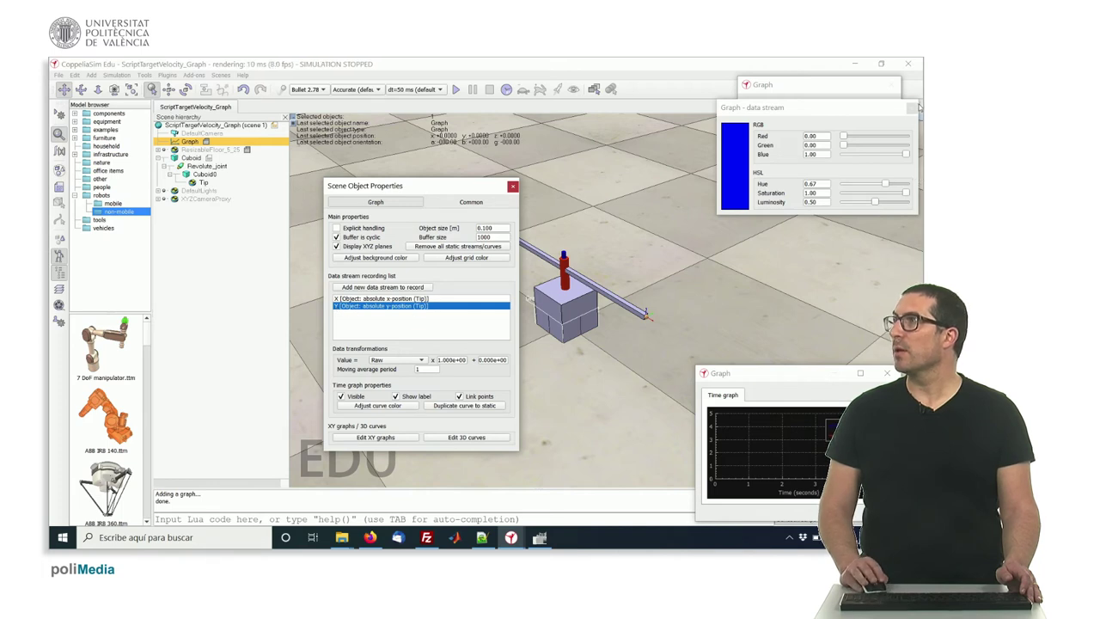
pyautogui.click(912, 107)
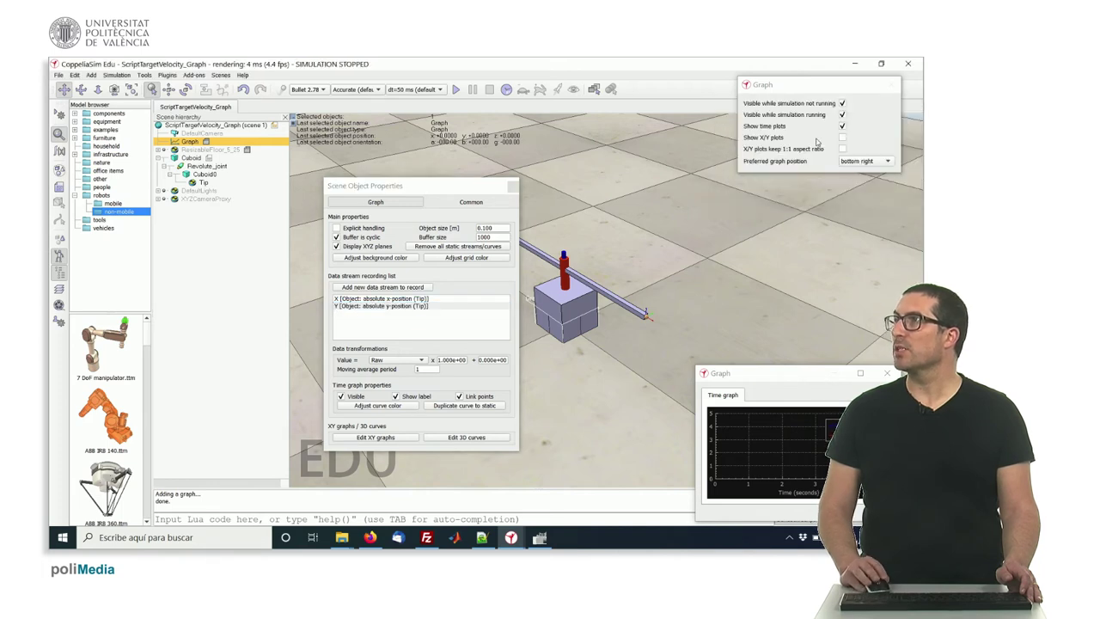
pyautogui.click(395, 396)
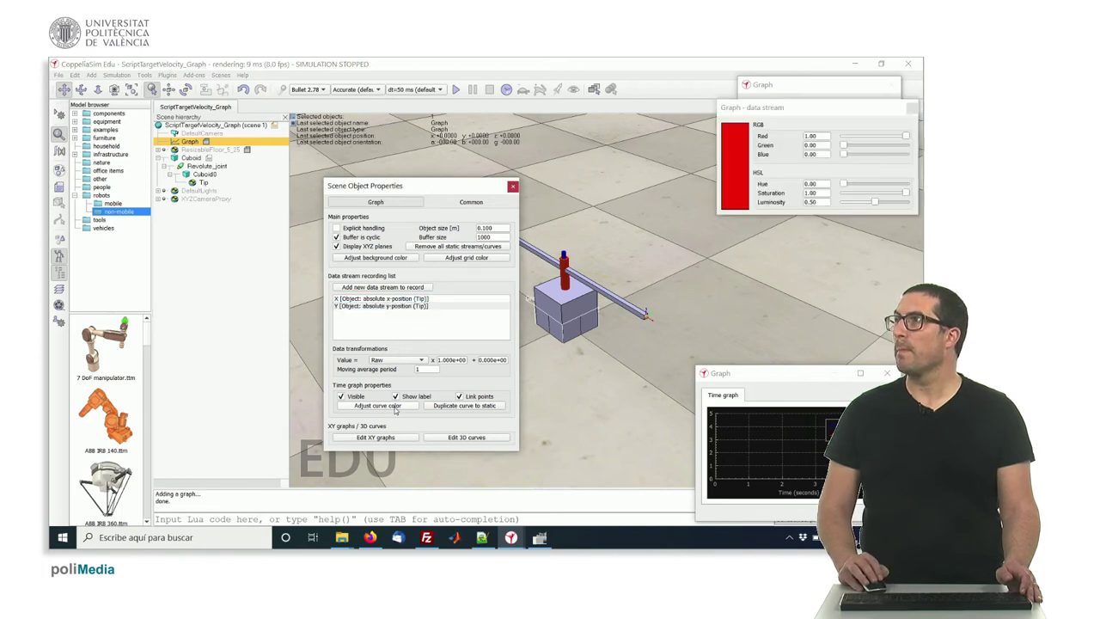
pyautogui.click(912, 107)
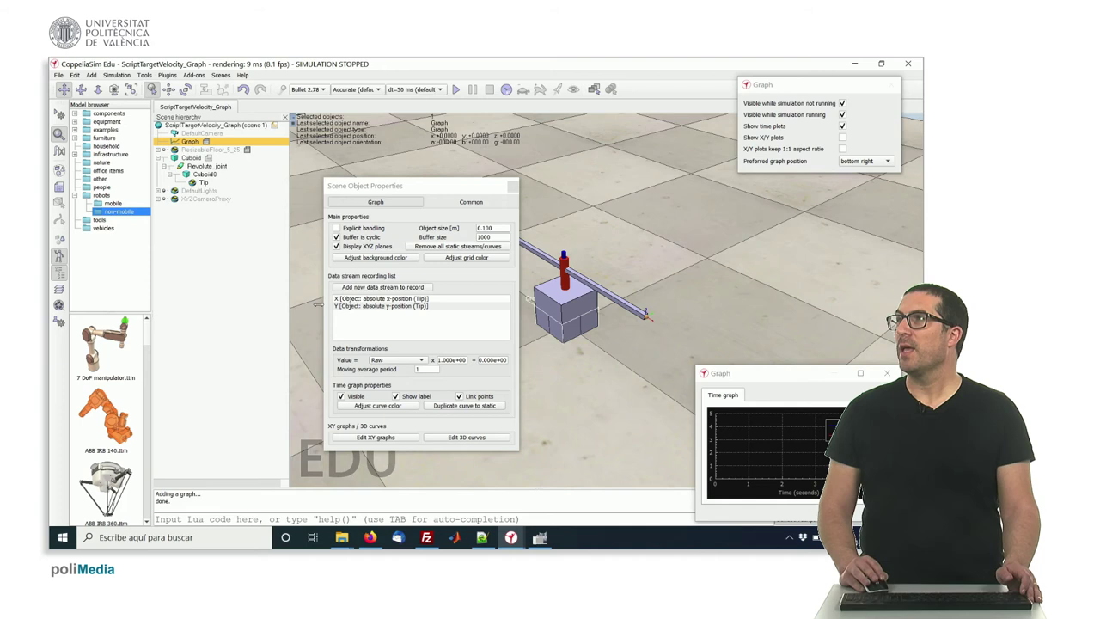
# Step: Run the simulation to view the X and Y curves in the unobstructed time graph, and stop it
pyautogui.click(456, 89)
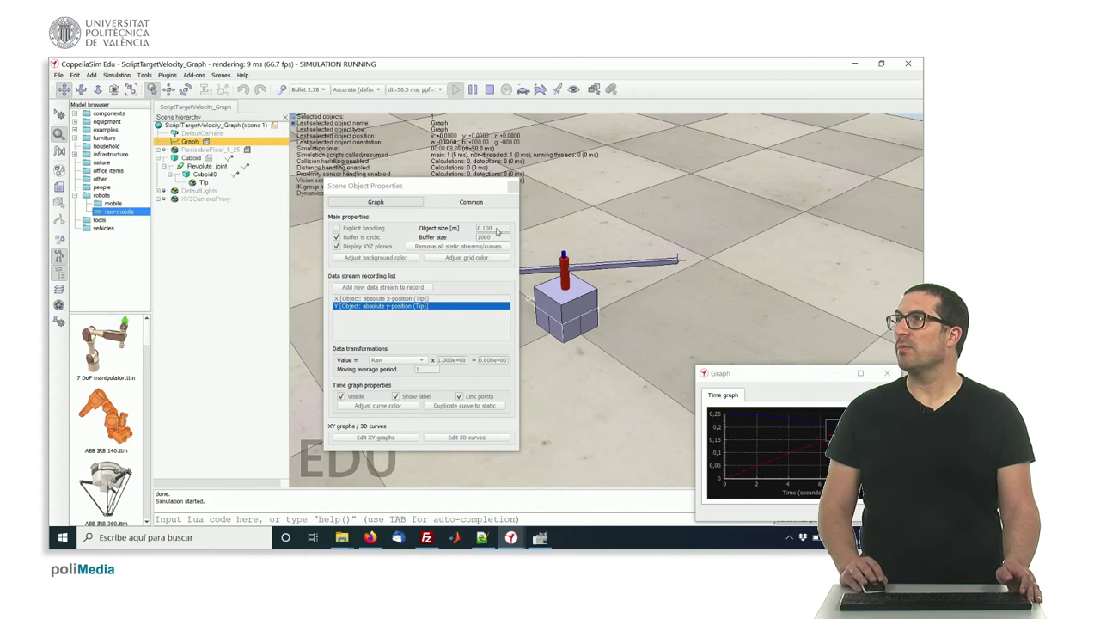
pyautogui.click(513, 185)
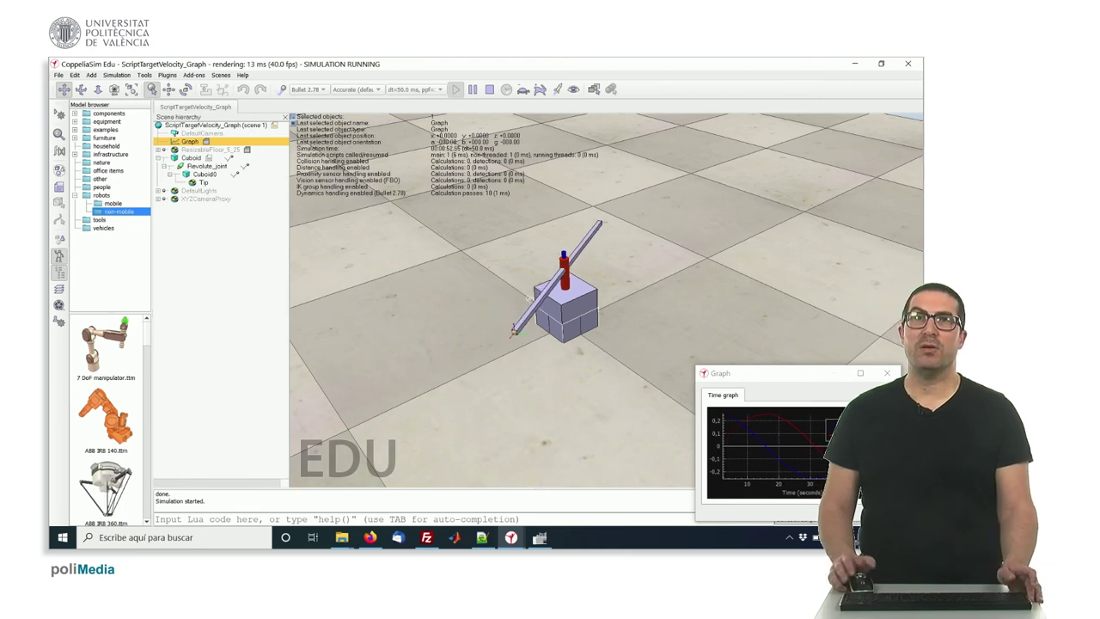
pyautogui.moveTo(776, 374); pyautogui.dragTo(649, 375)
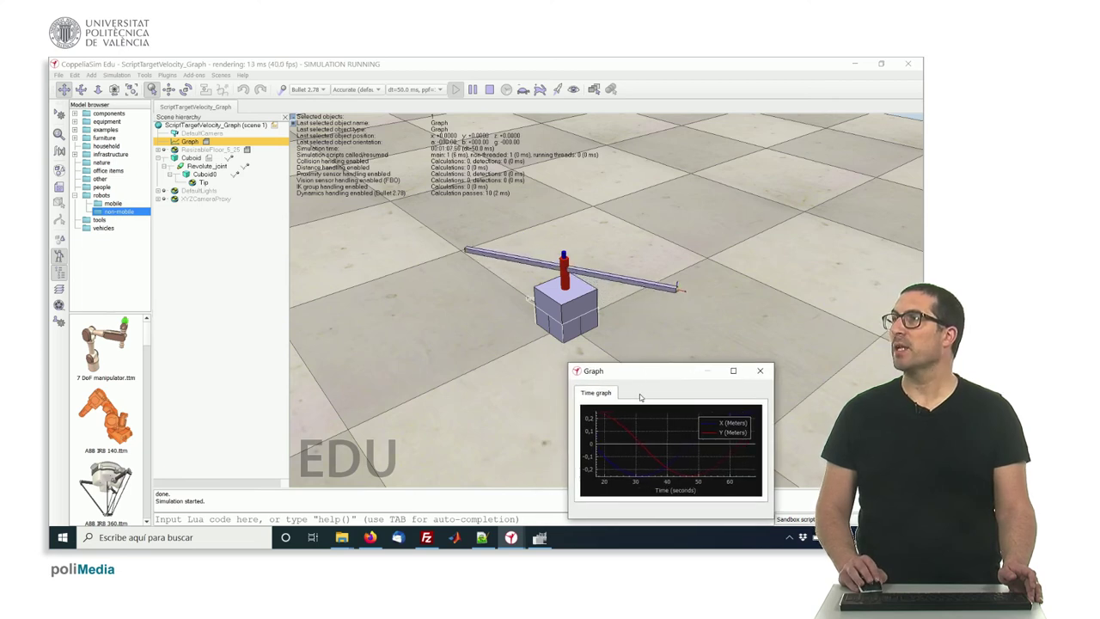
pyautogui.click(473, 90)
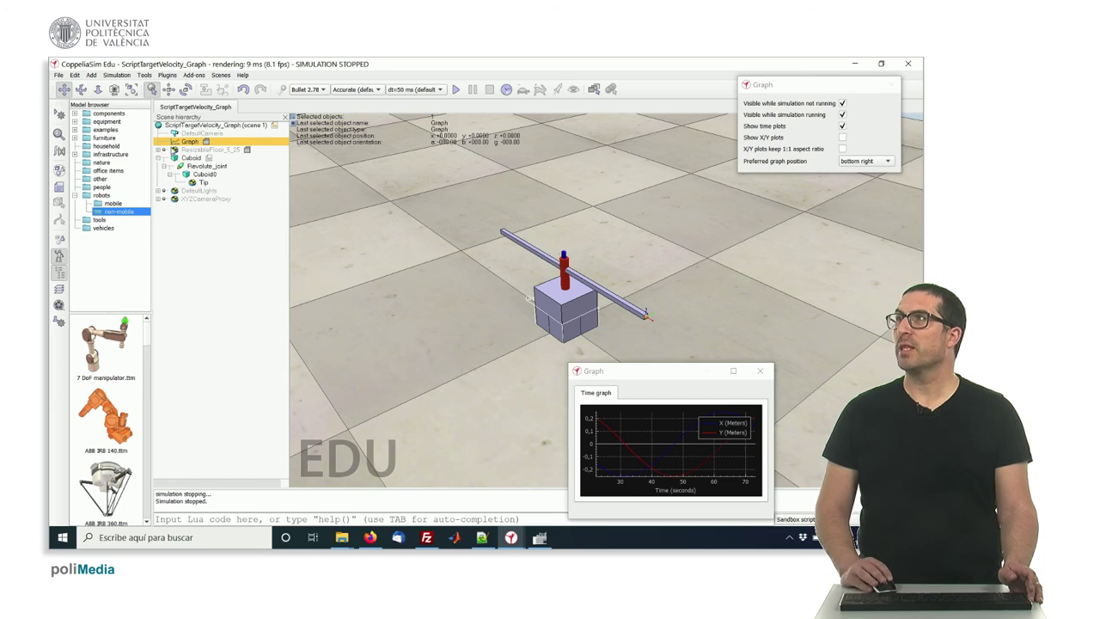
# Step: Add an XY curve to the graph with X as its X-value and Y as its Y-value
pyautogui.doubleClick(174, 142)
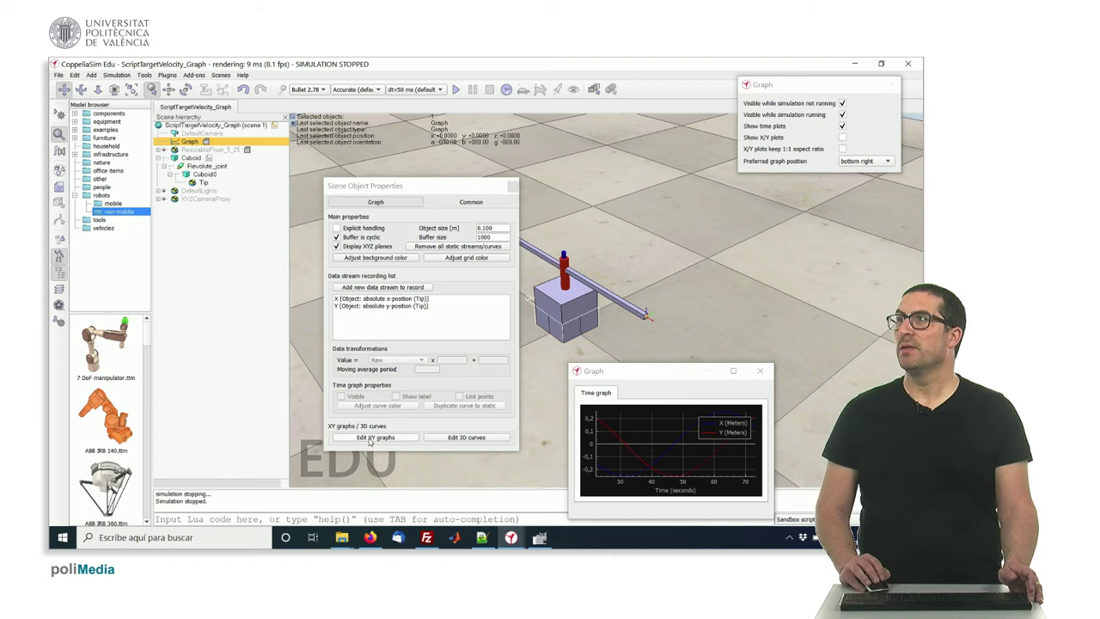
pyautogui.click(371, 437)
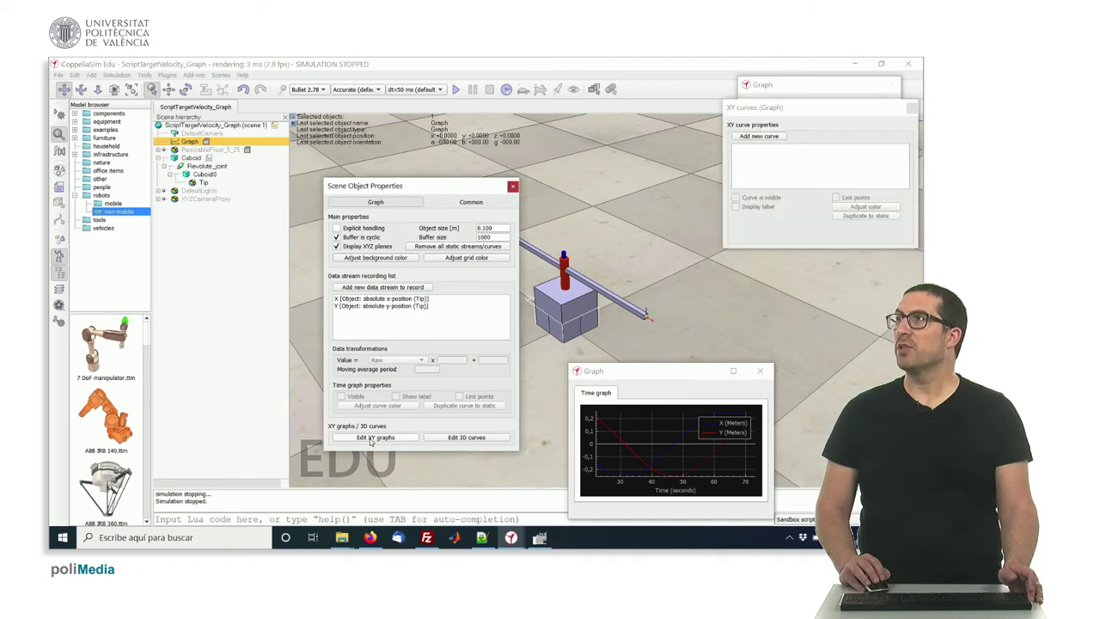
pyautogui.click(760, 136)
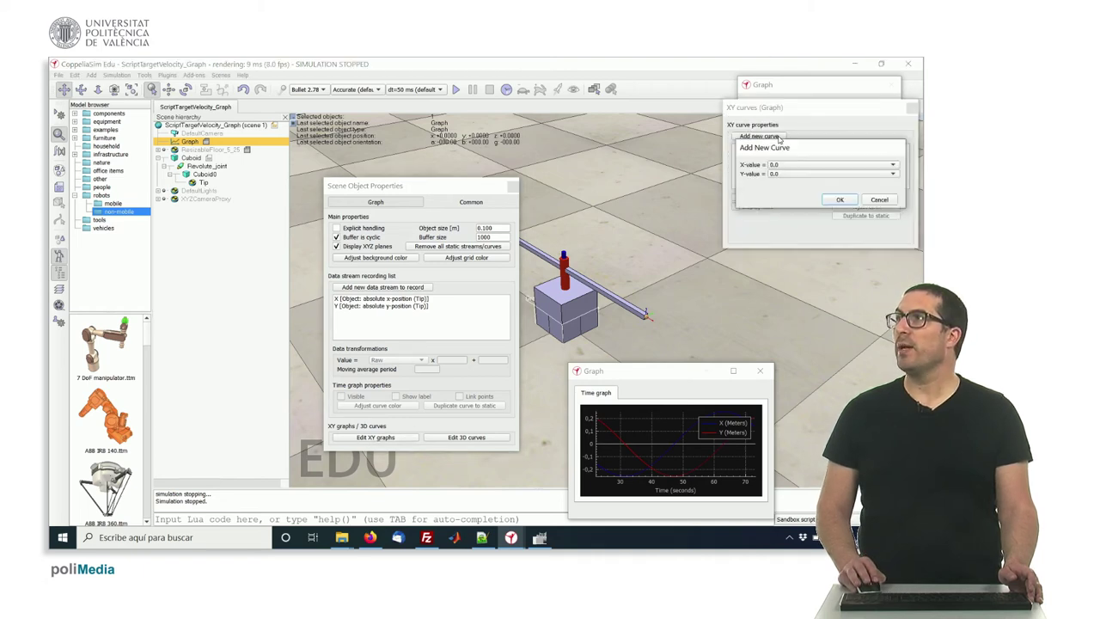
pyautogui.click(780, 166)
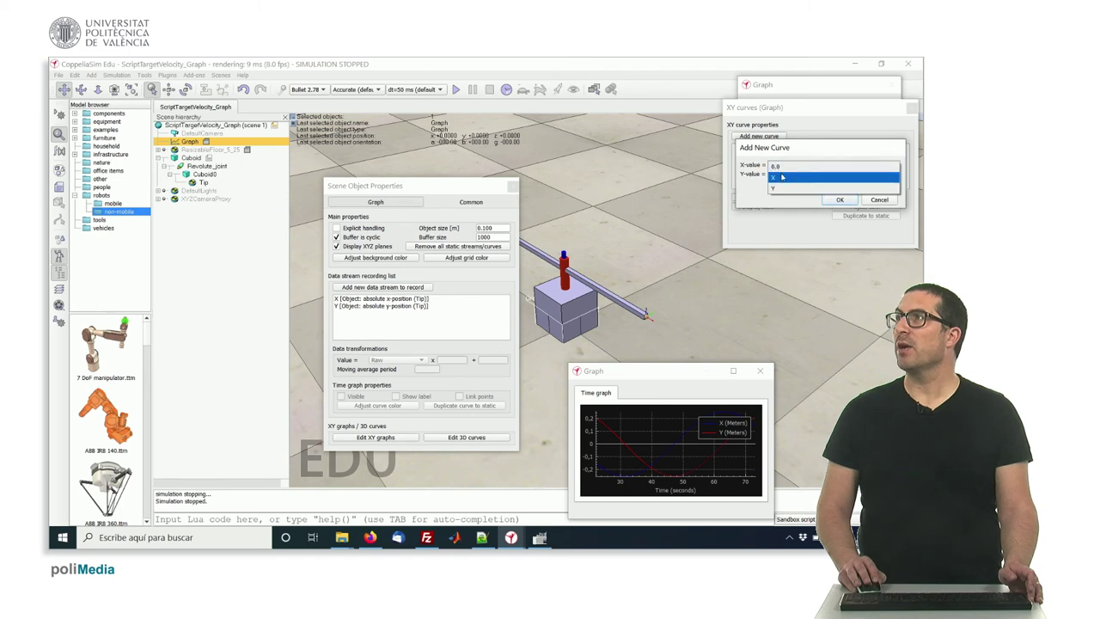
pyautogui.click(765, 177)
pyautogui.click(777, 174)
pyautogui.click(779, 176)
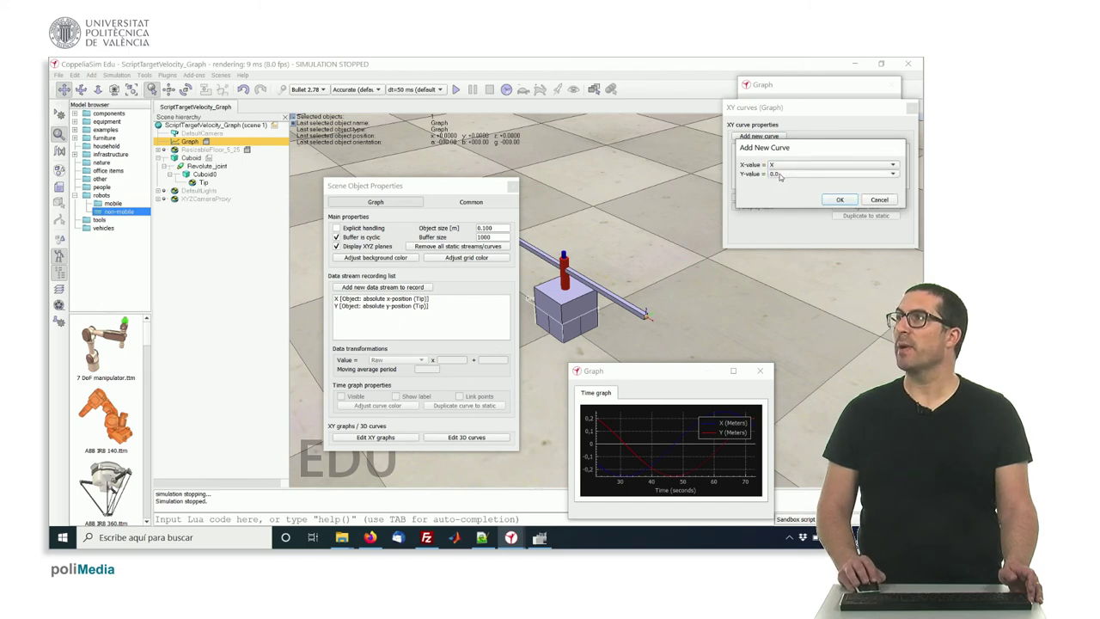
pyautogui.click(780, 174)
pyautogui.click(818, 196)
pyautogui.click(837, 199)
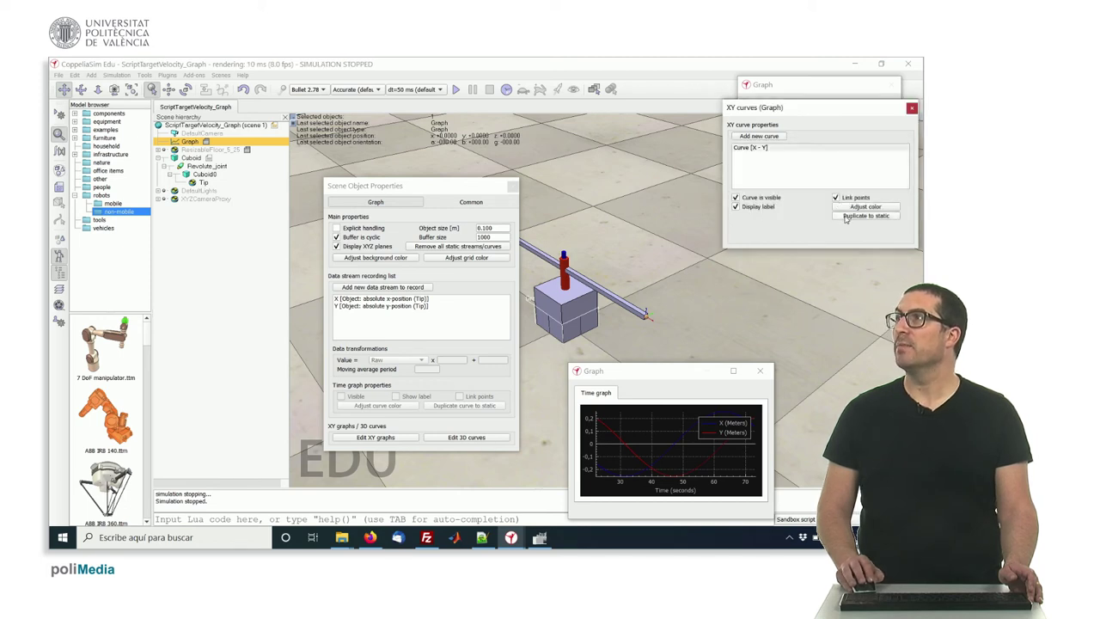
# Step: Check the XY curve's color, and enable the graph's X/Y plots to display the X/Y graph
pyautogui.click(866, 207)
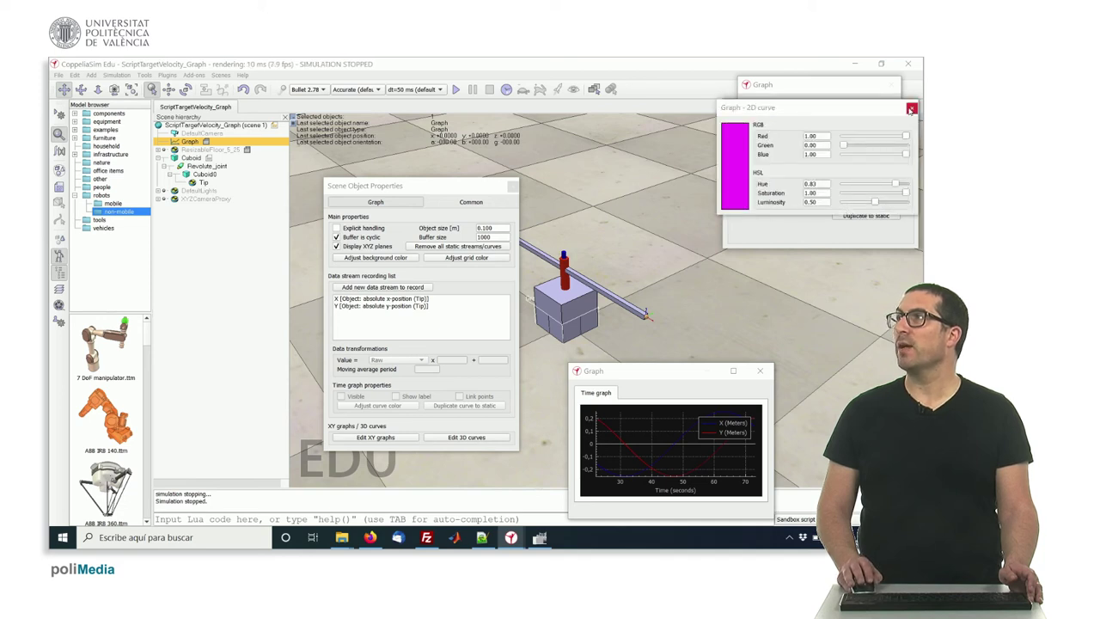
pyautogui.click(912, 108)
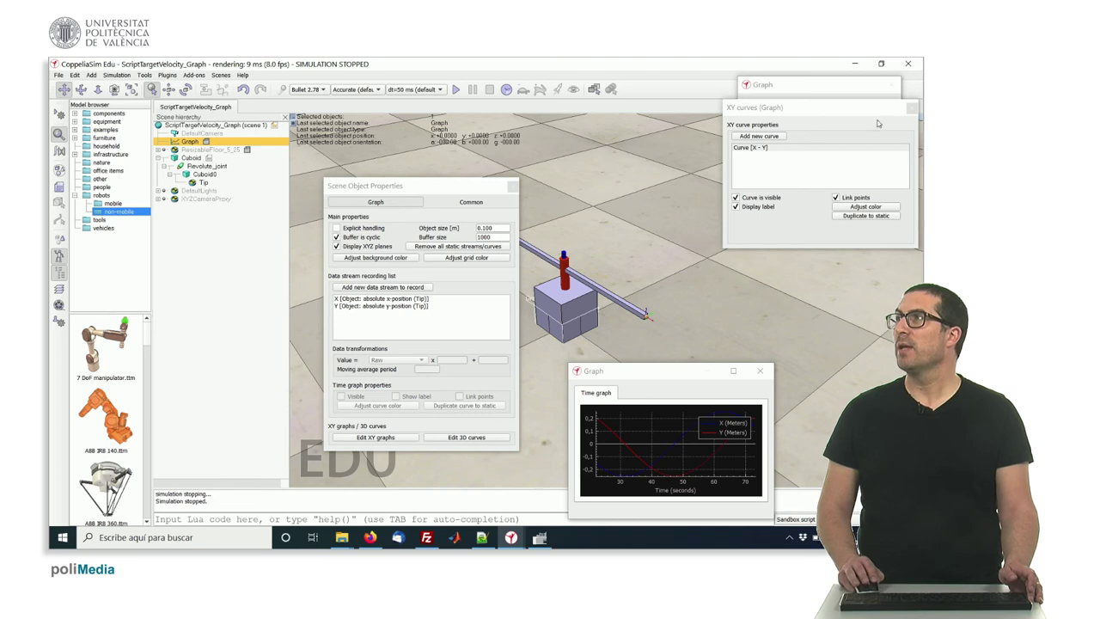
pyautogui.click(912, 108)
pyautogui.click(843, 138)
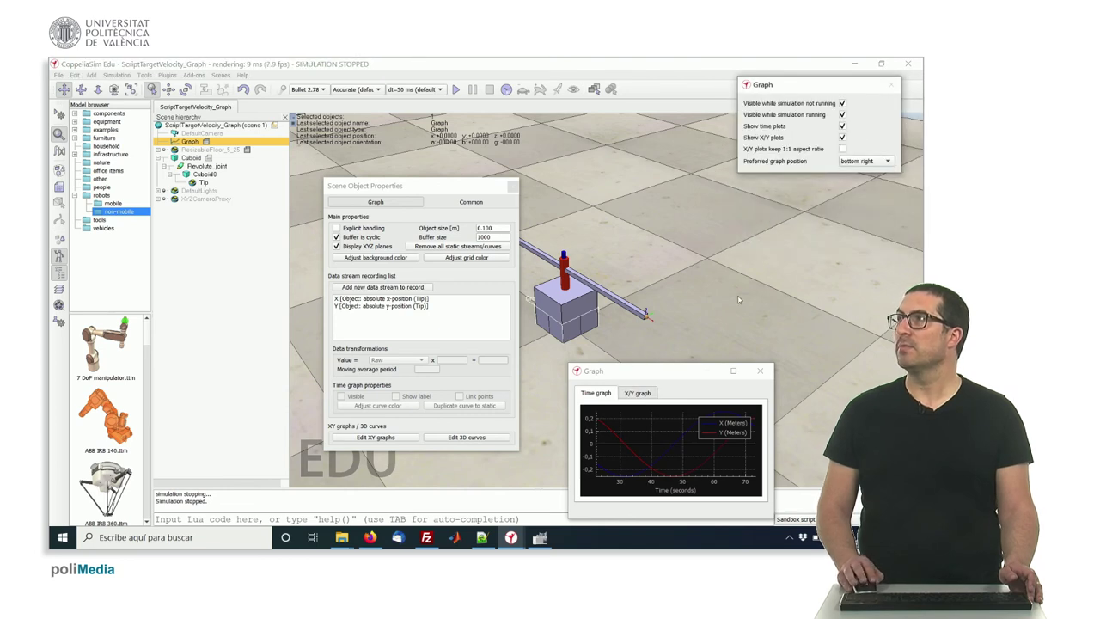
pyautogui.click(638, 394)
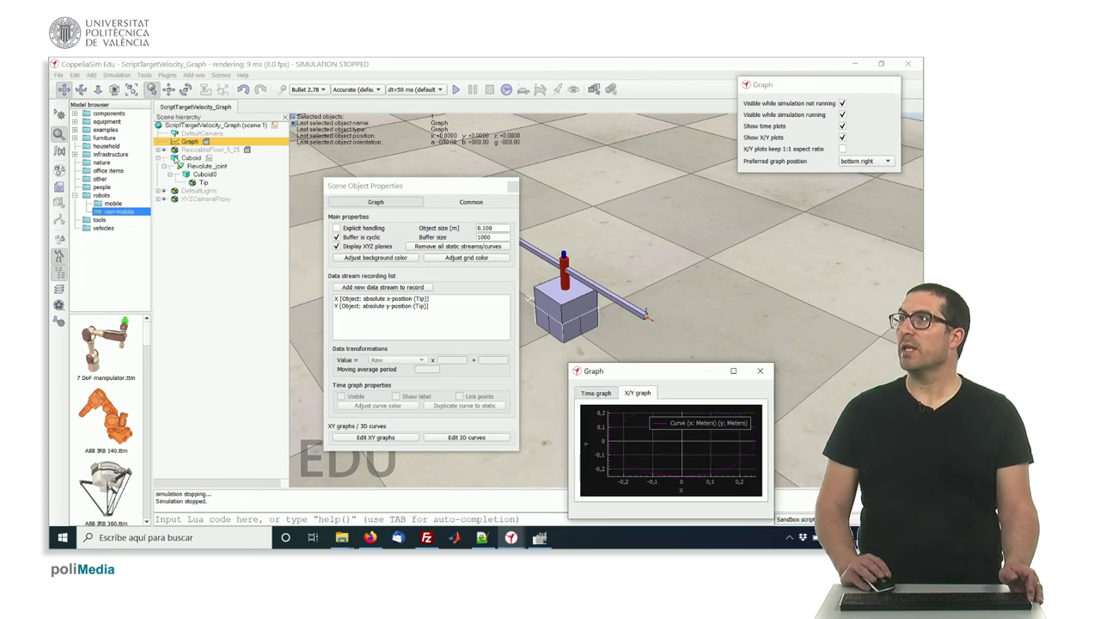
# Step: Run the simulation to view the Tip's path in the X/Y graph, and stop it
pyautogui.click(456, 89)
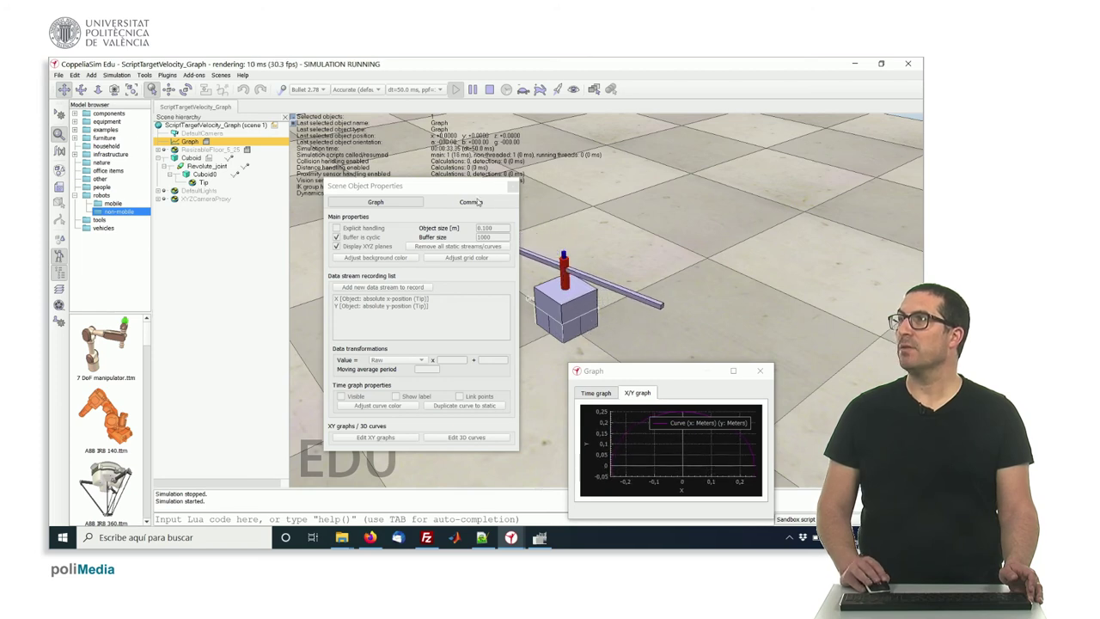
pyautogui.click(512, 189)
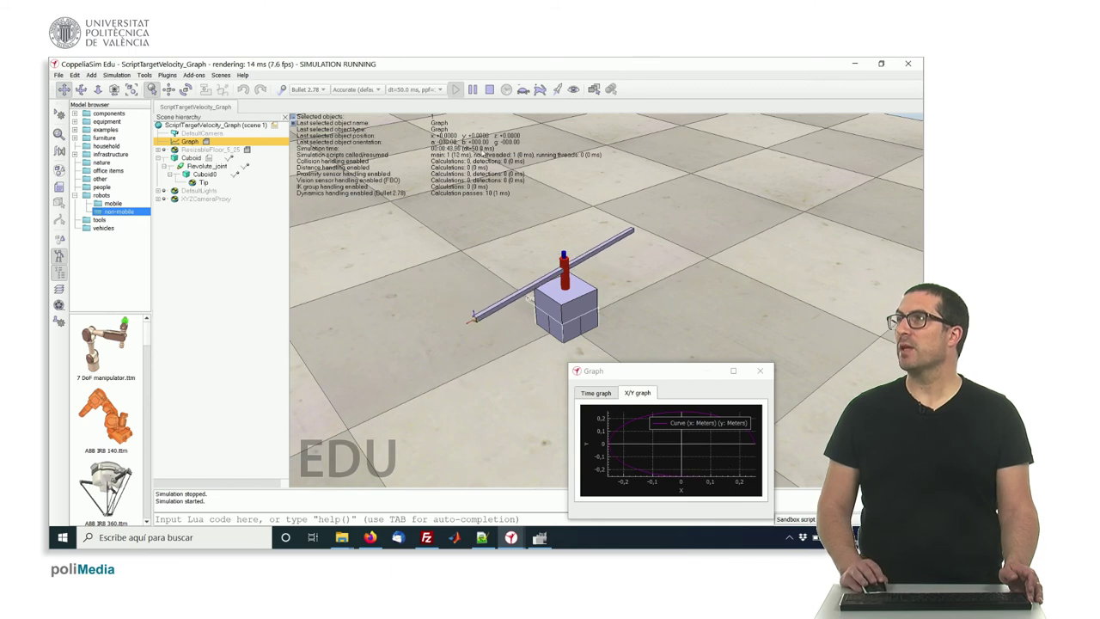
pyautogui.click(489, 89)
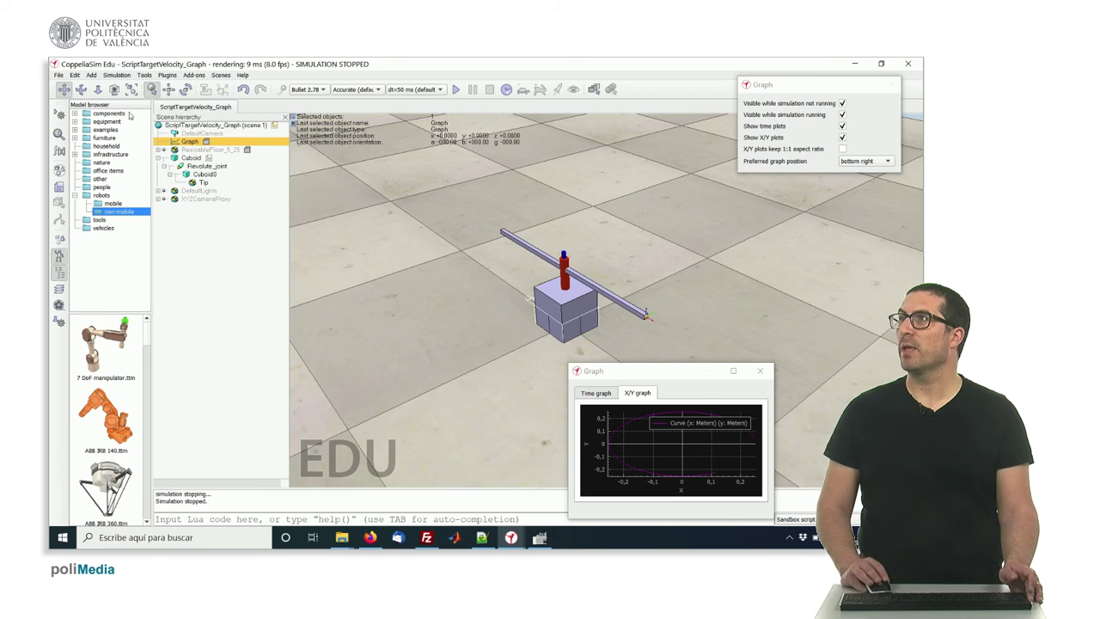
# Step: Review the properties of the graph's X-Y curve
pyautogui.doubleClick(174, 142)
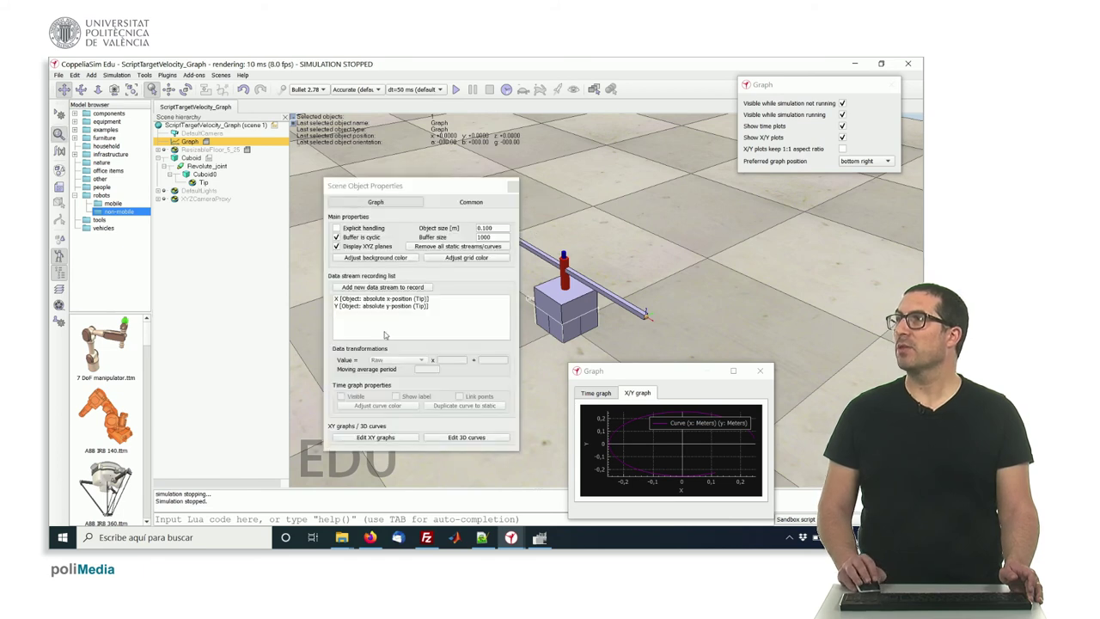
pyautogui.click(378, 437)
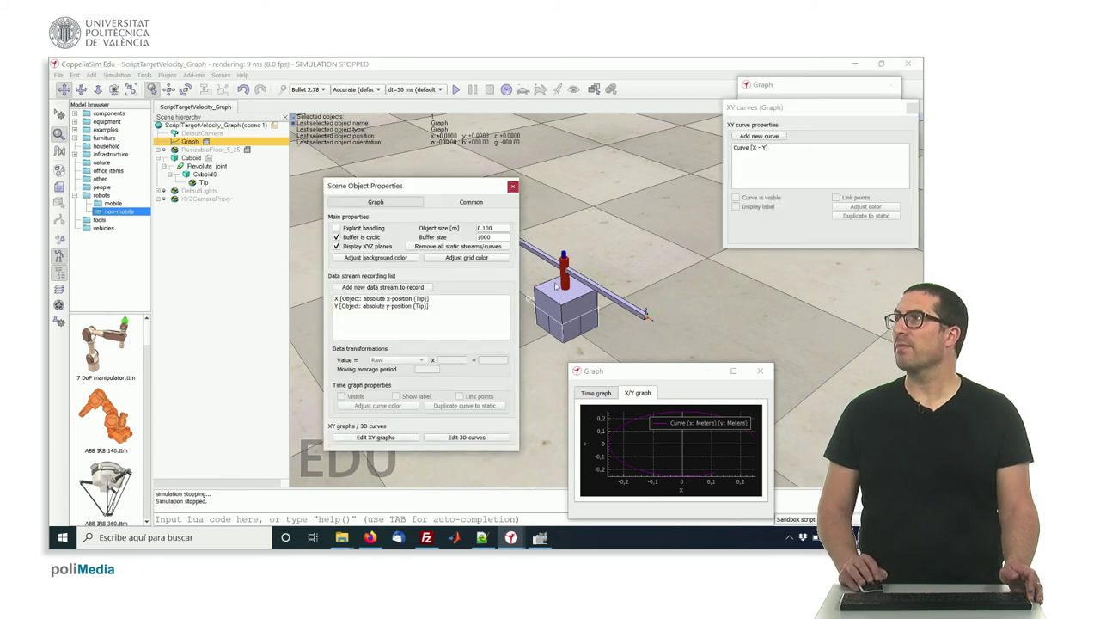
pyautogui.click(756, 148)
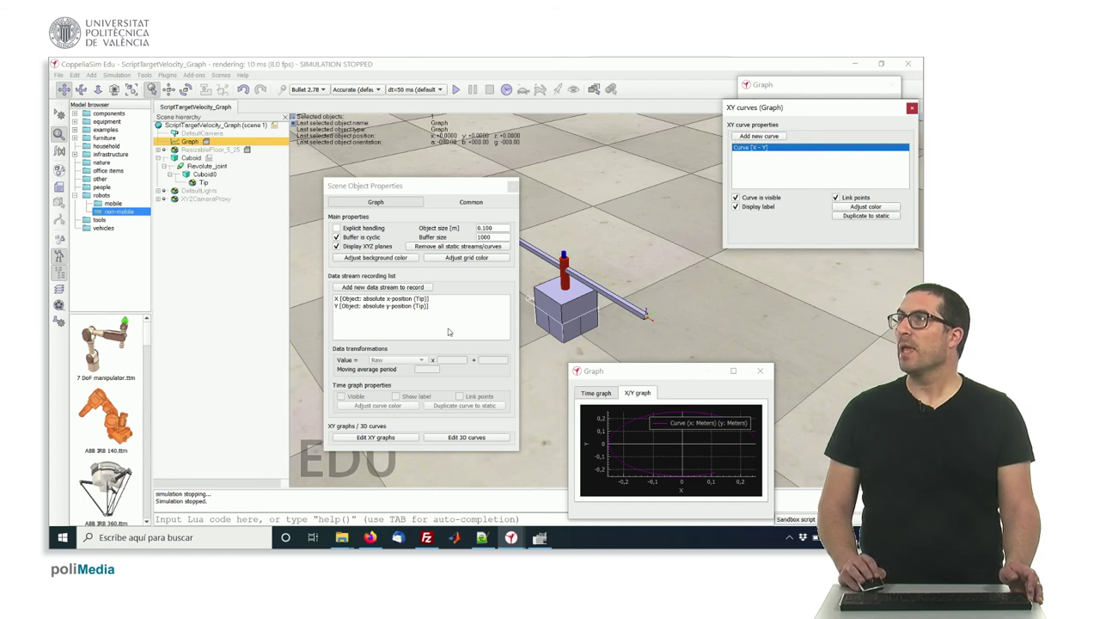
pyautogui.click(912, 109)
# Step: Add a third data stream to the graph that records the absolute z-position of the Tip object
pyautogui.click(688, 290)
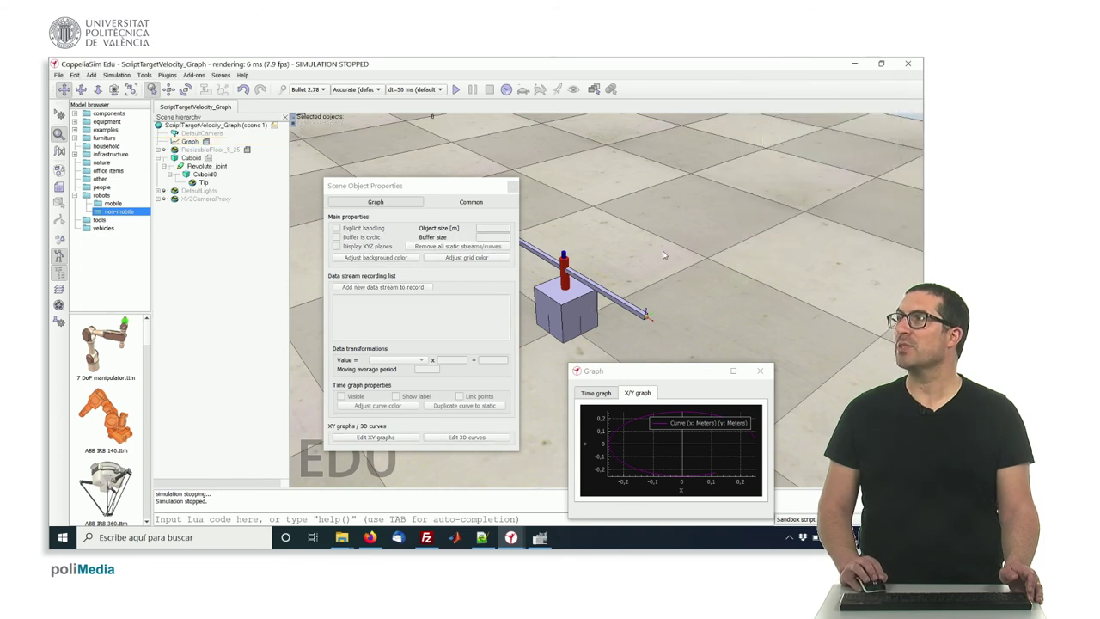
pyautogui.scroll(-3, 602, 241)
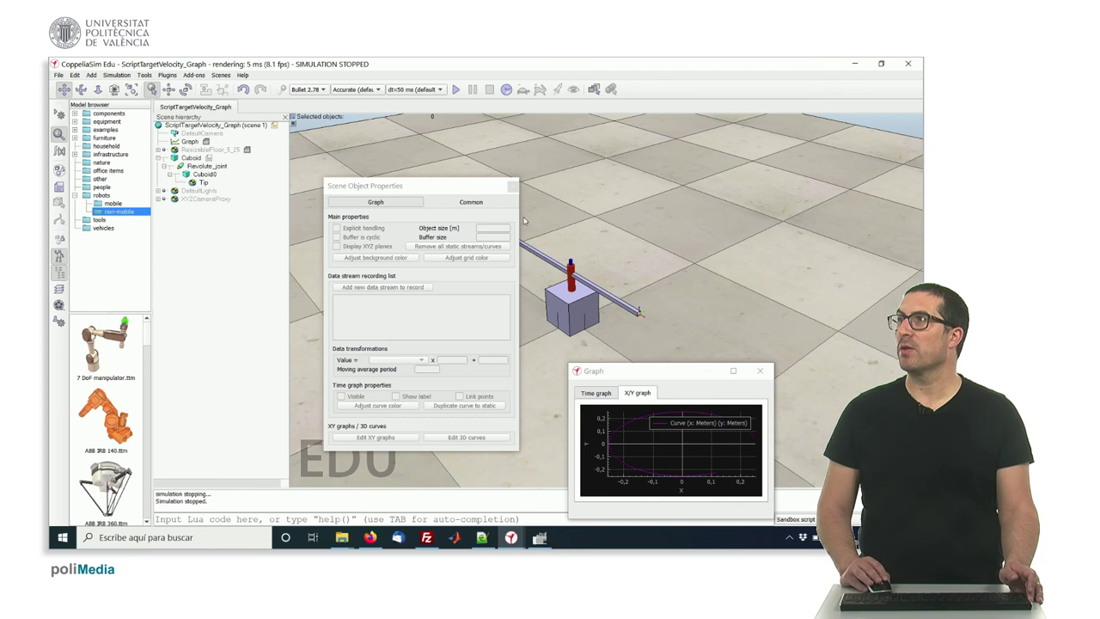
pyautogui.moveTo(455, 186)
pyautogui.mouseDown()
pyautogui.moveTo(417, 188)
pyautogui.moveTo(438, 190)
pyautogui.mouseUp()
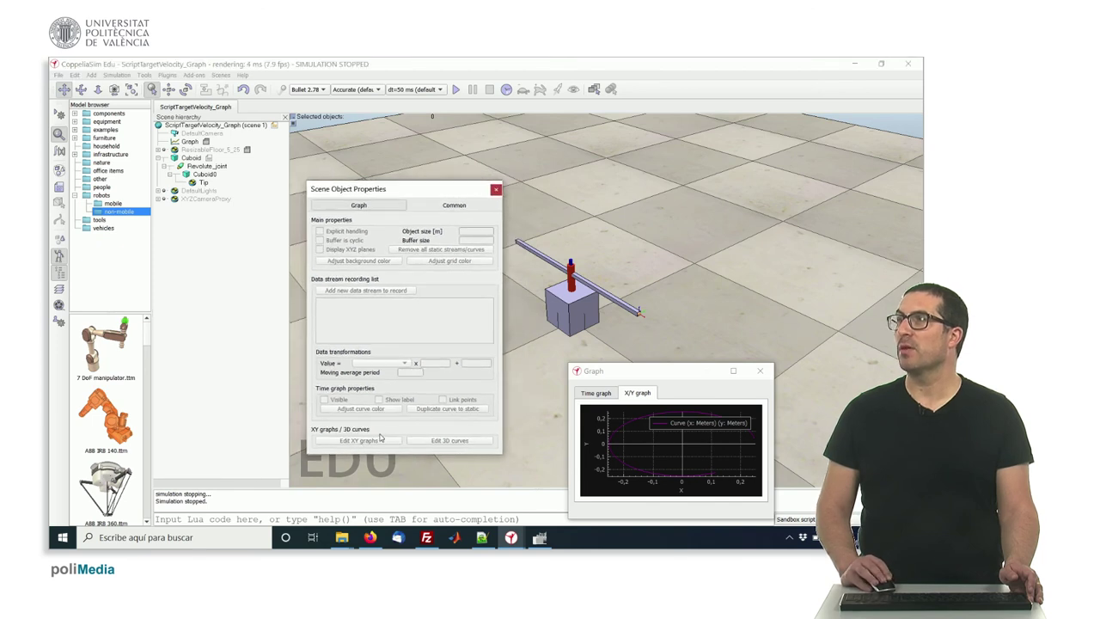
pyautogui.click(188, 142)
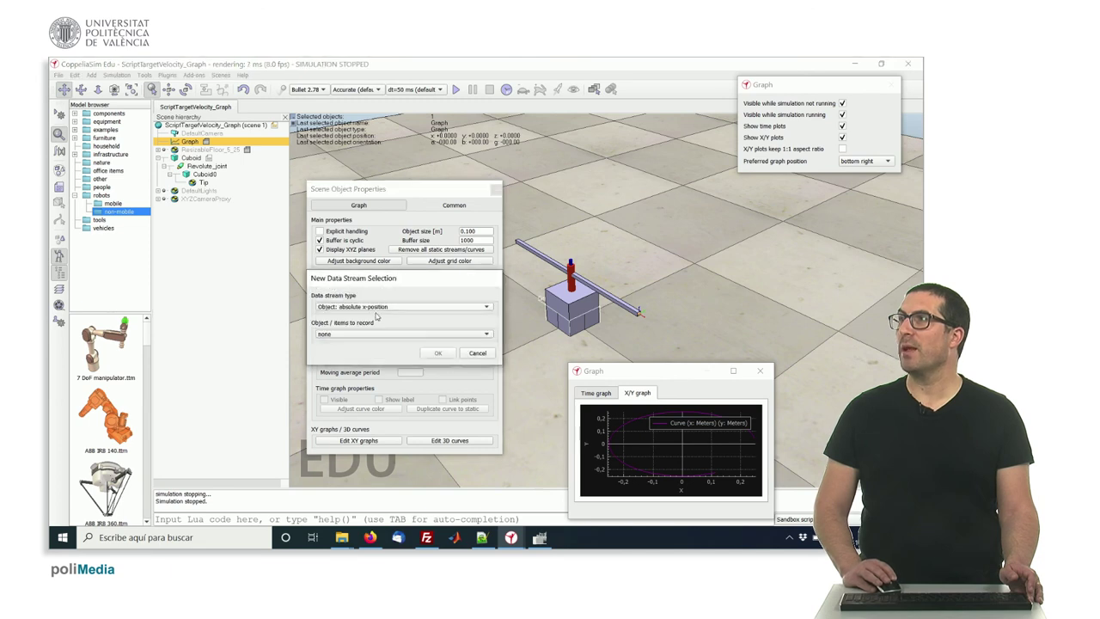
pyautogui.click(375, 308)
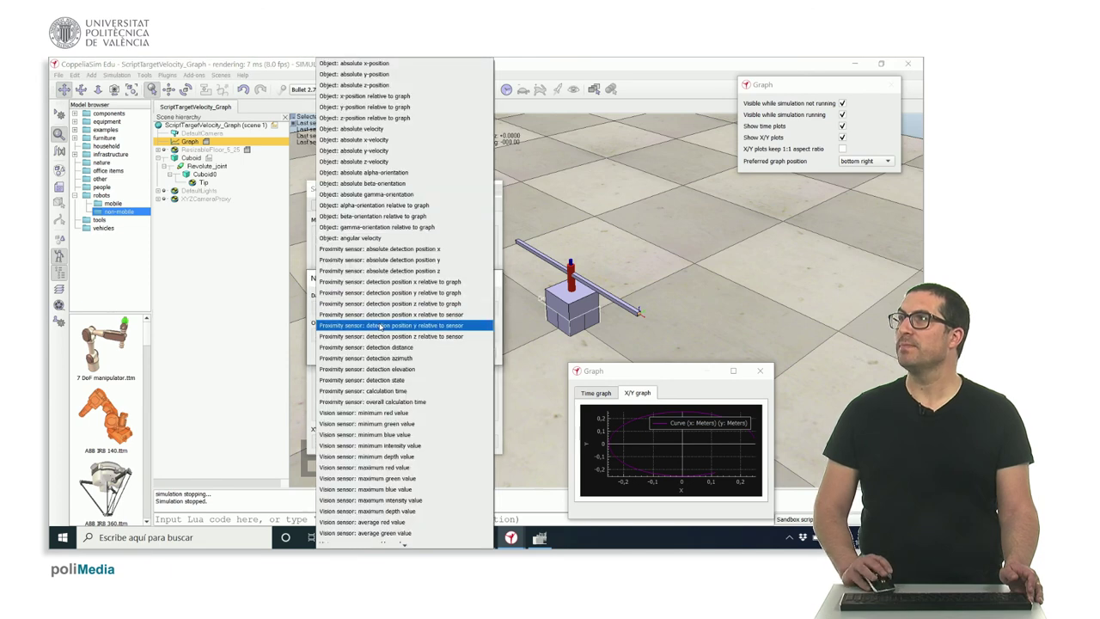
pyautogui.click(328, 88)
pyautogui.click(425, 335)
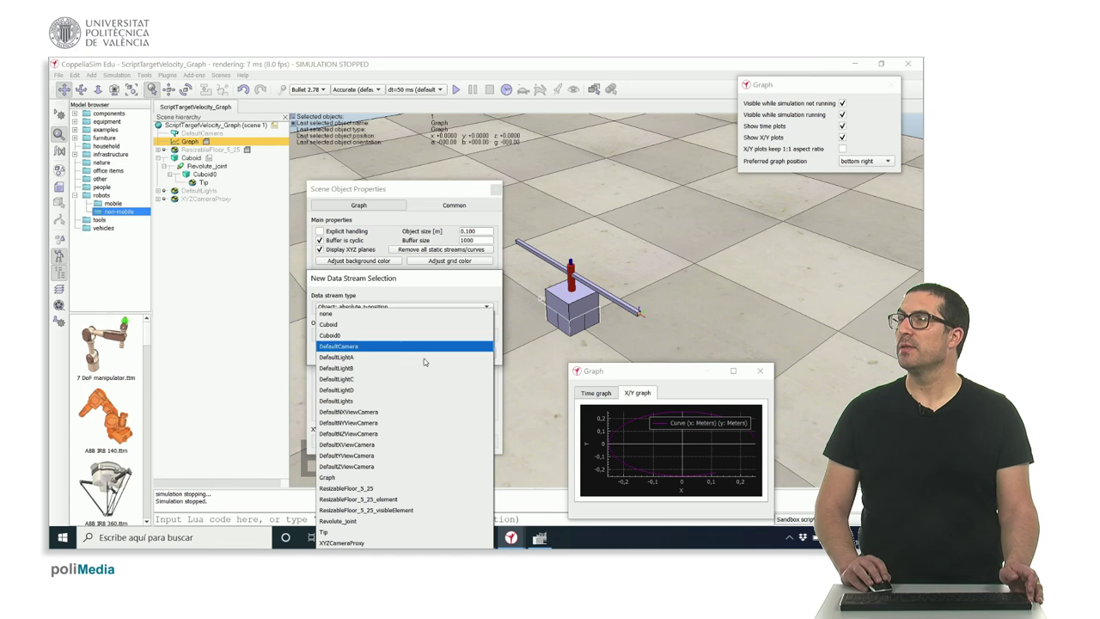
pyautogui.click(384, 533)
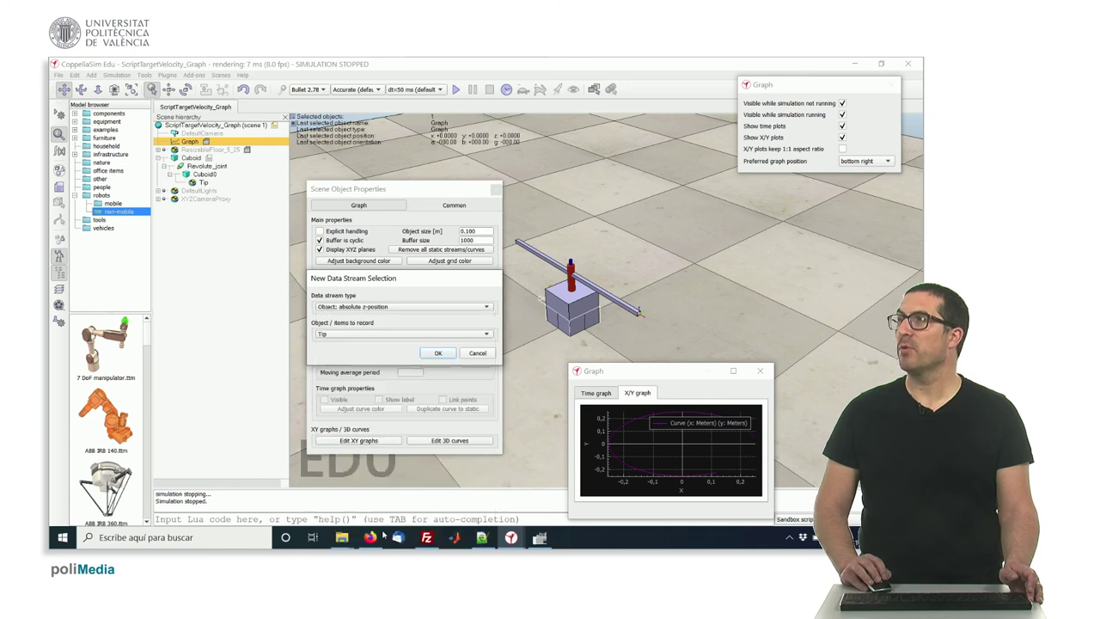
pyautogui.click(438, 354)
pyautogui.click(444, 442)
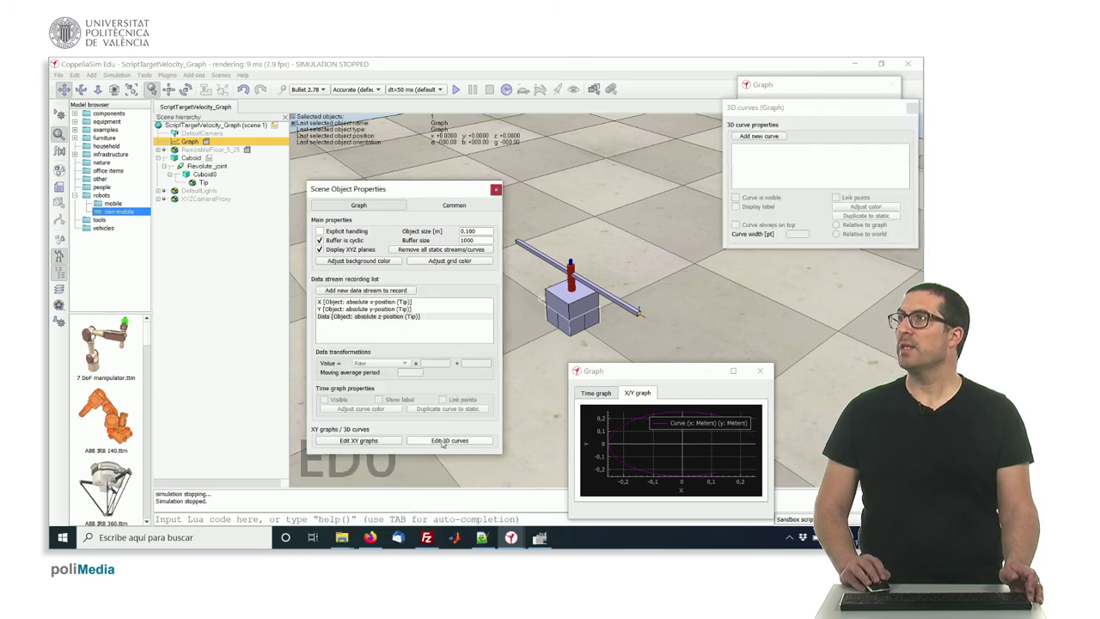
pyautogui.click(366, 317)
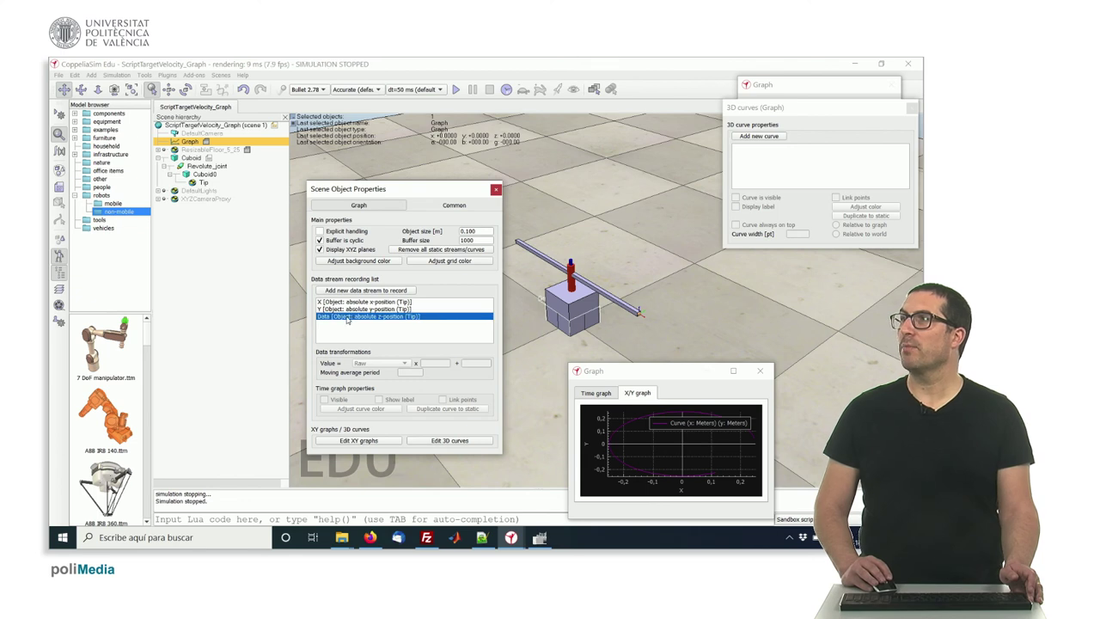
pyautogui.doubleClick(347, 318)
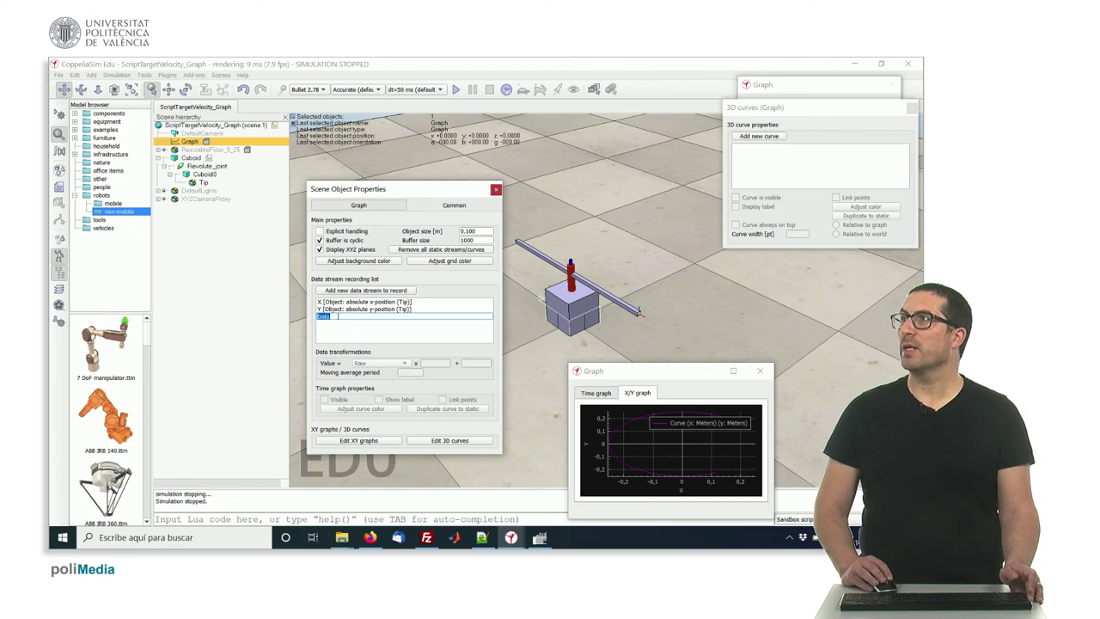
pyautogui.click(912, 122)
pyautogui.click(912, 107)
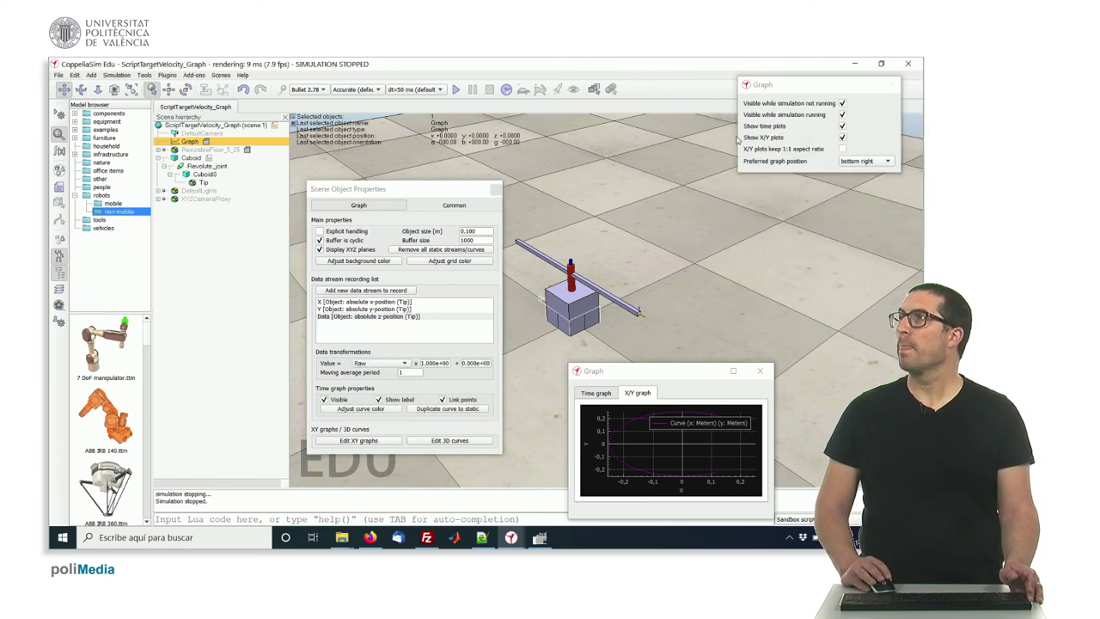
# Step: Rename the data stream that records the Tip's absolute z-position to Z
pyautogui.doubleClick(348, 316)
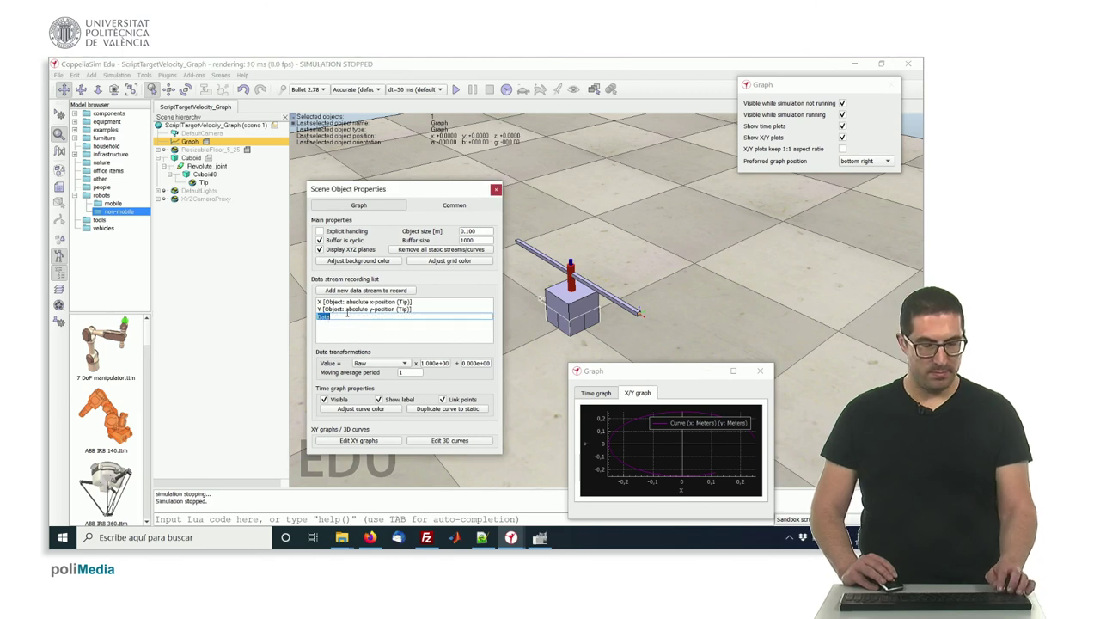
pyautogui.write('Z')
pyautogui.press('Return')
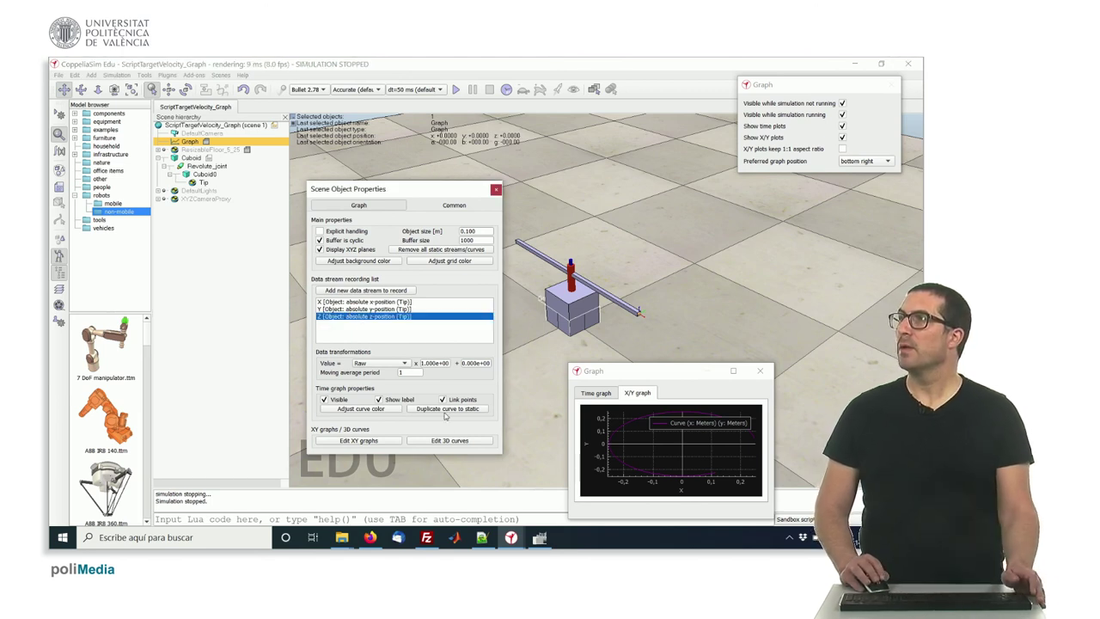
# Step: Add a 3D curve to the graph using stream X for the X-value, Y for the Y-value and Z for the Z-value
pyautogui.click(455, 441)
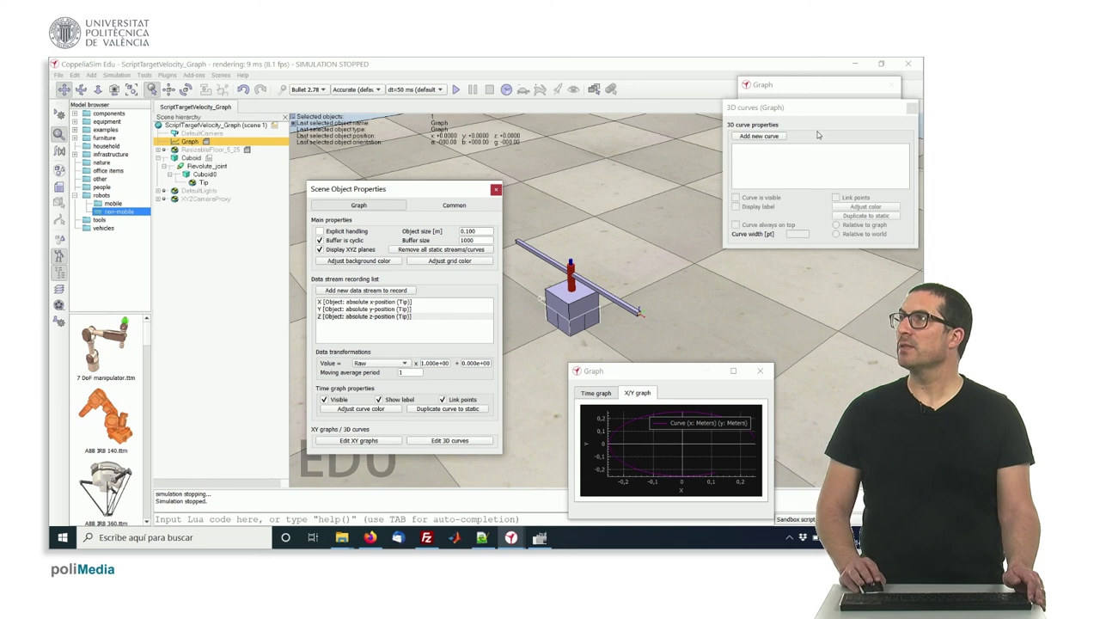
pyautogui.click(760, 135)
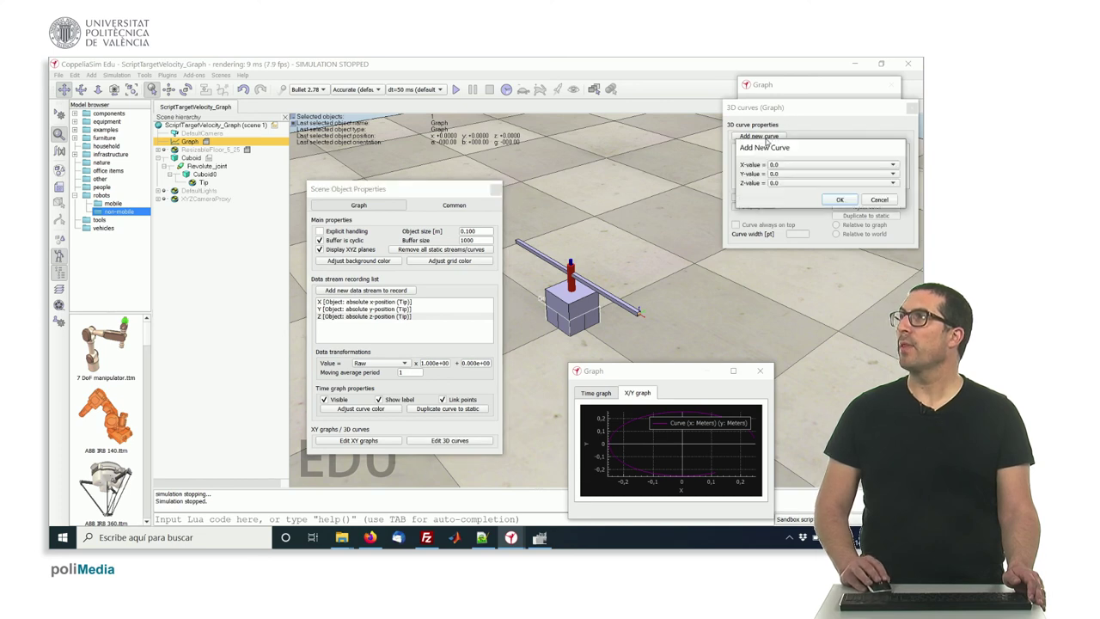
pyautogui.click(778, 165)
pyautogui.click(779, 176)
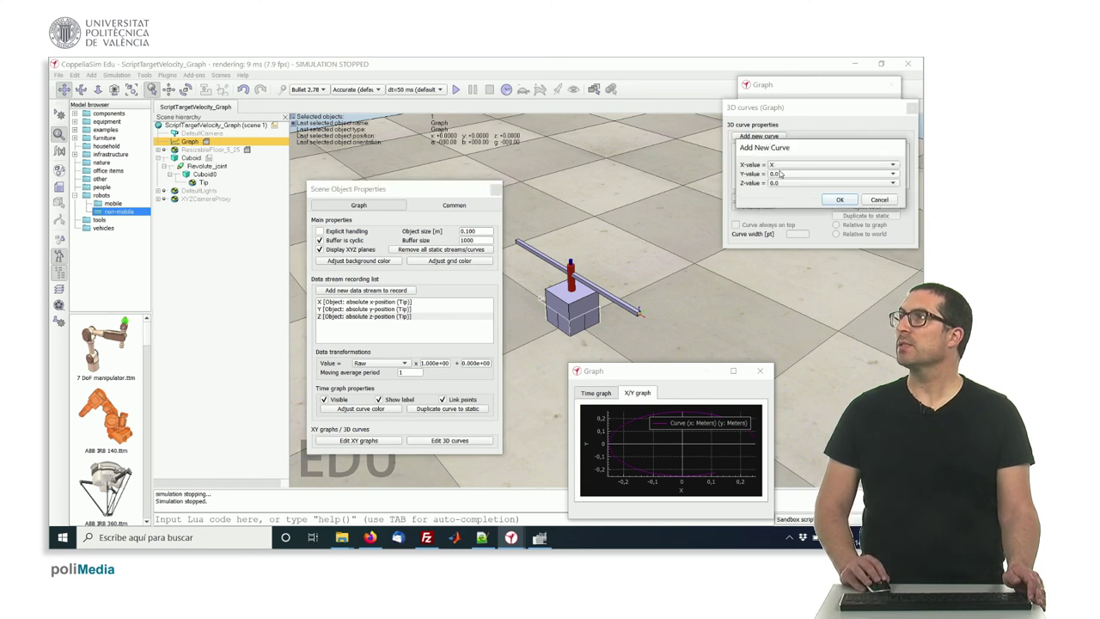
pyautogui.click(779, 176)
pyautogui.click(782, 196)
pyautogui.click(783, 187)
pyautogui.click(786, 215)
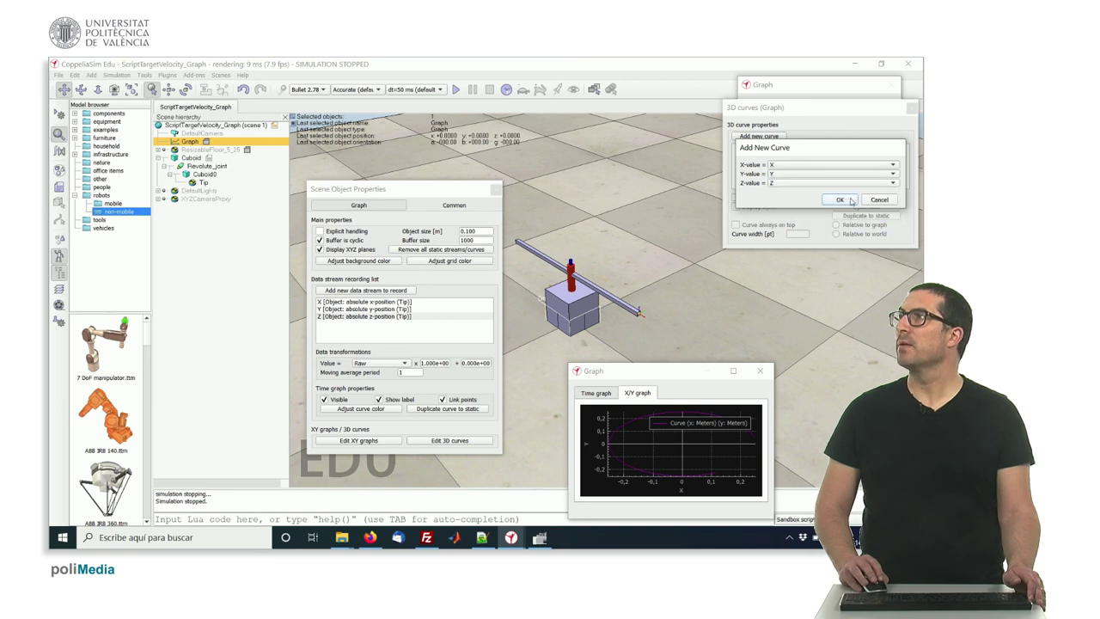
pyautogui.click(841, 199)
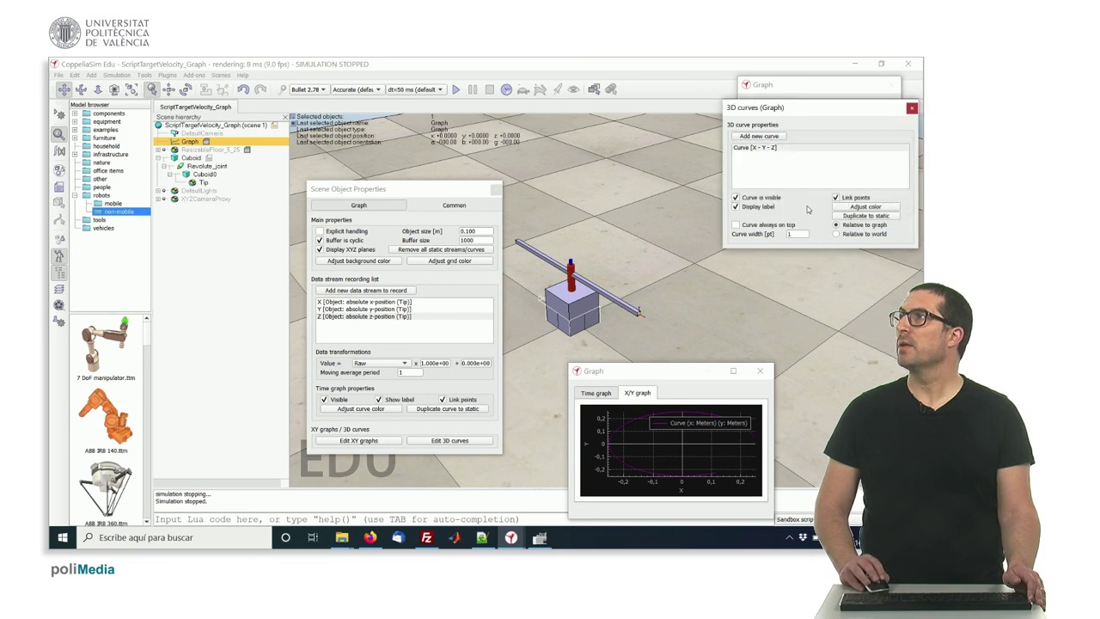
# Step: Set the 3D curve's ambient/diffuse color to green with RGB 0.00, 1.00, 0.00, and close the curve settings
pyautogui.click(853, 208)
pyautogui.click(841, 125)
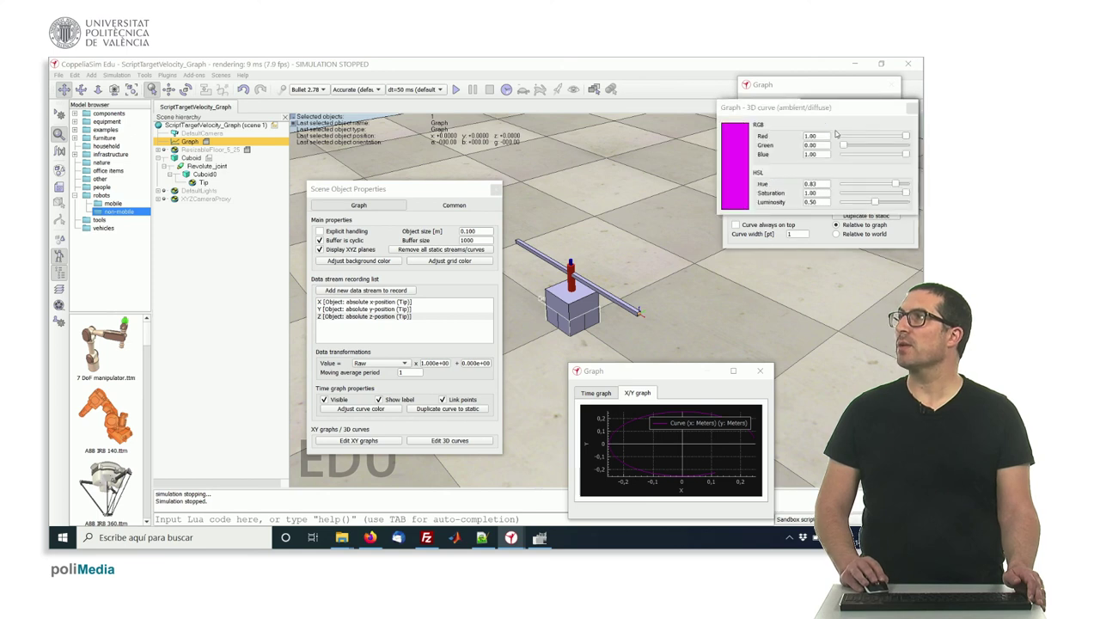
pyautogui.moveTo(845, 146)
pyautogui.mouseDown()
pyautogui.moveTo(919, 148)
pyautogui.moveTo(838, 138)
pyautogui.mouseUp()
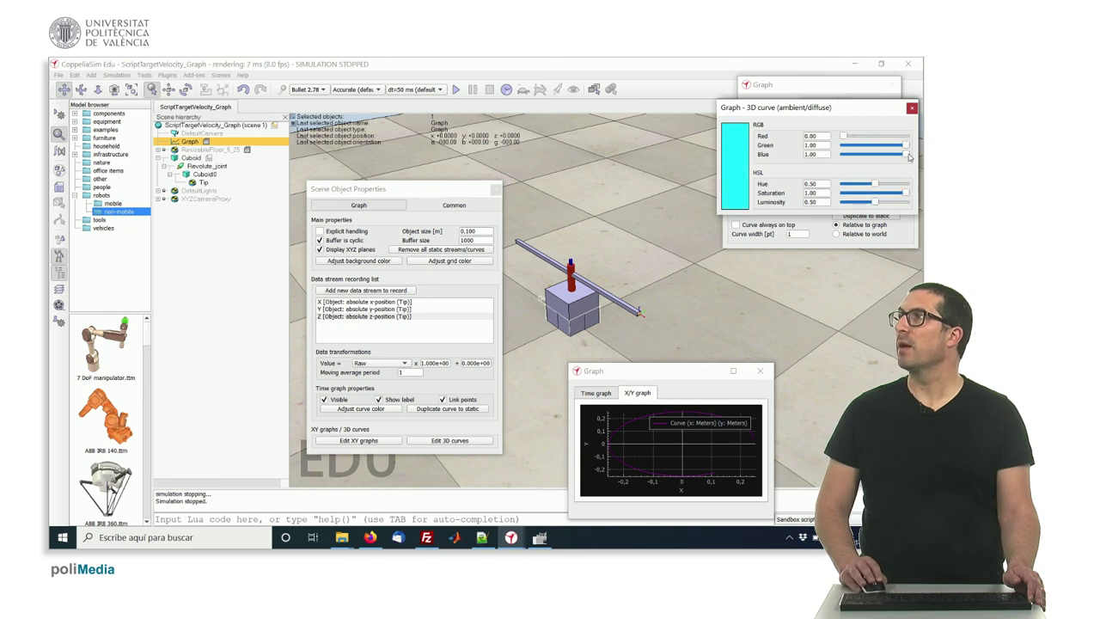
pyautogui.moveTo(908, 155); pyautogui.dragTo(843, 152)
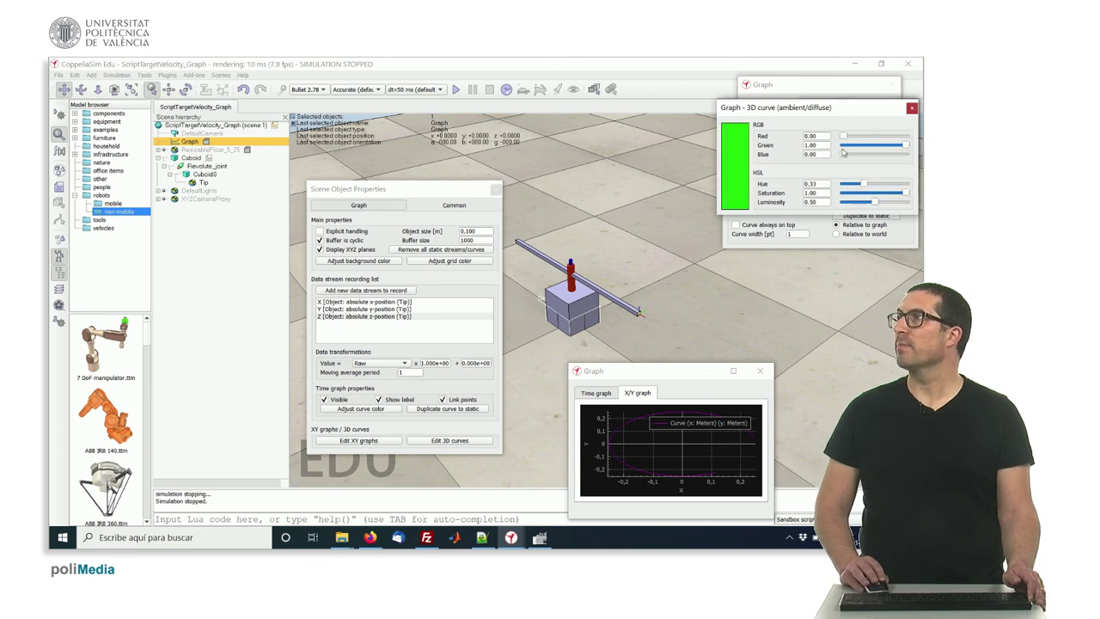
pyautogui.click(912, 109)
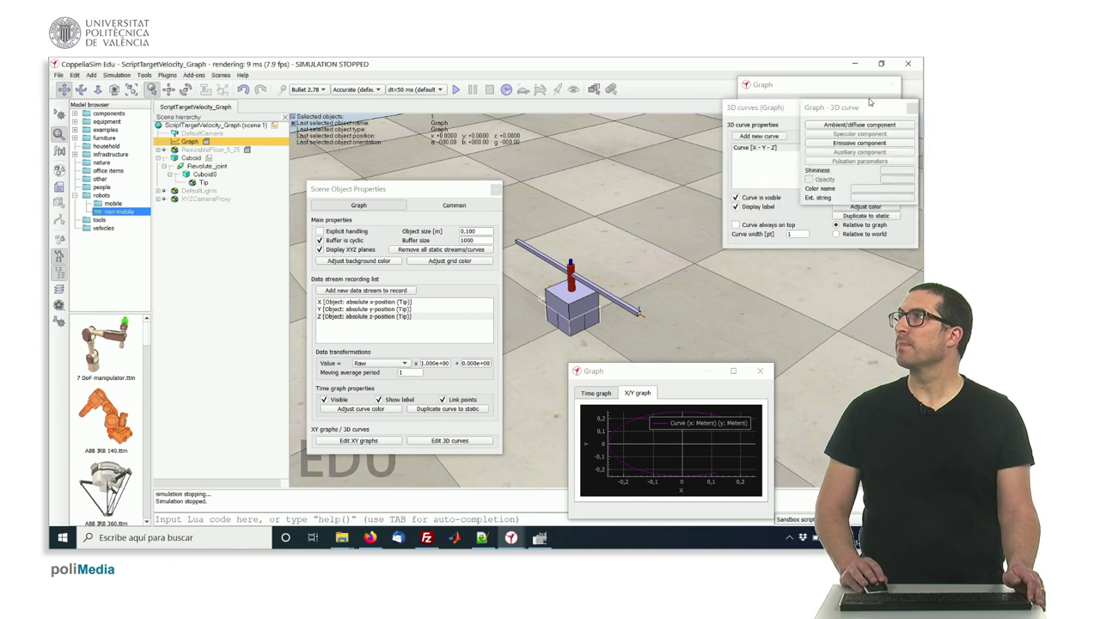
pyautogui.click(912, 108)
pyautogui.click(912, 110)
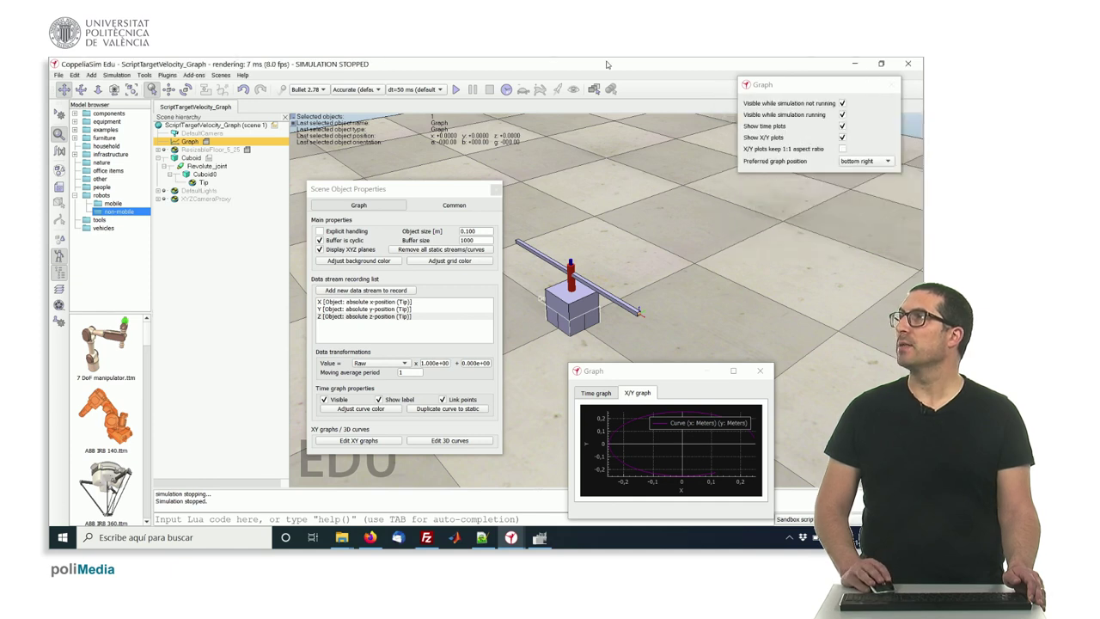
# Step: Run the simulation and close the graph's object properties to view the Tip's 3D curve in the scene
pyautogui.click(456, 90)
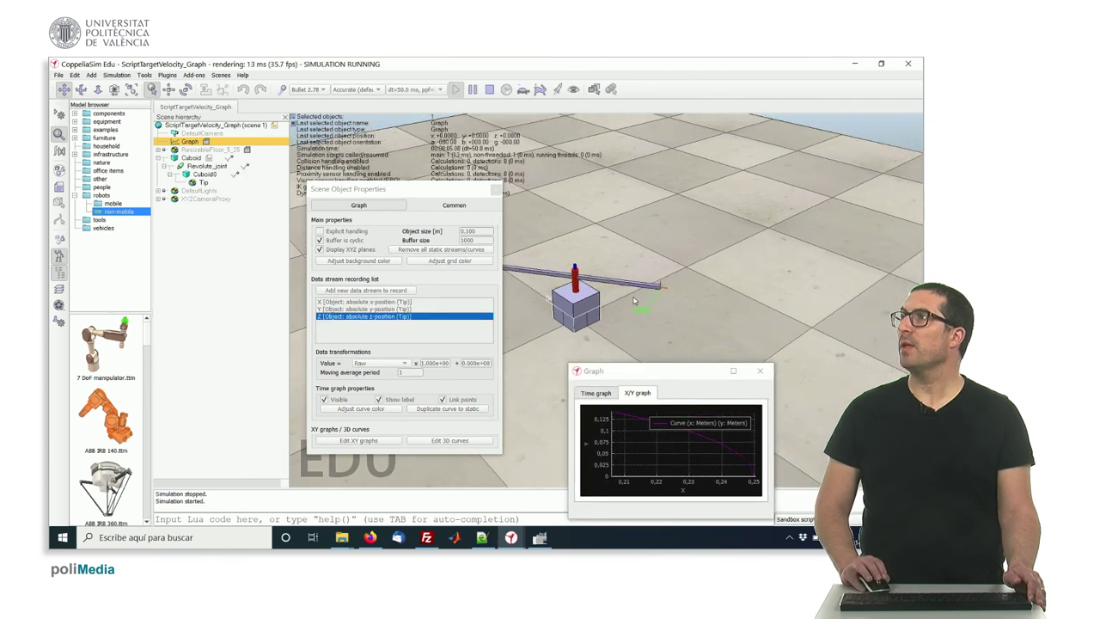
pyautogui.click(496, 190)
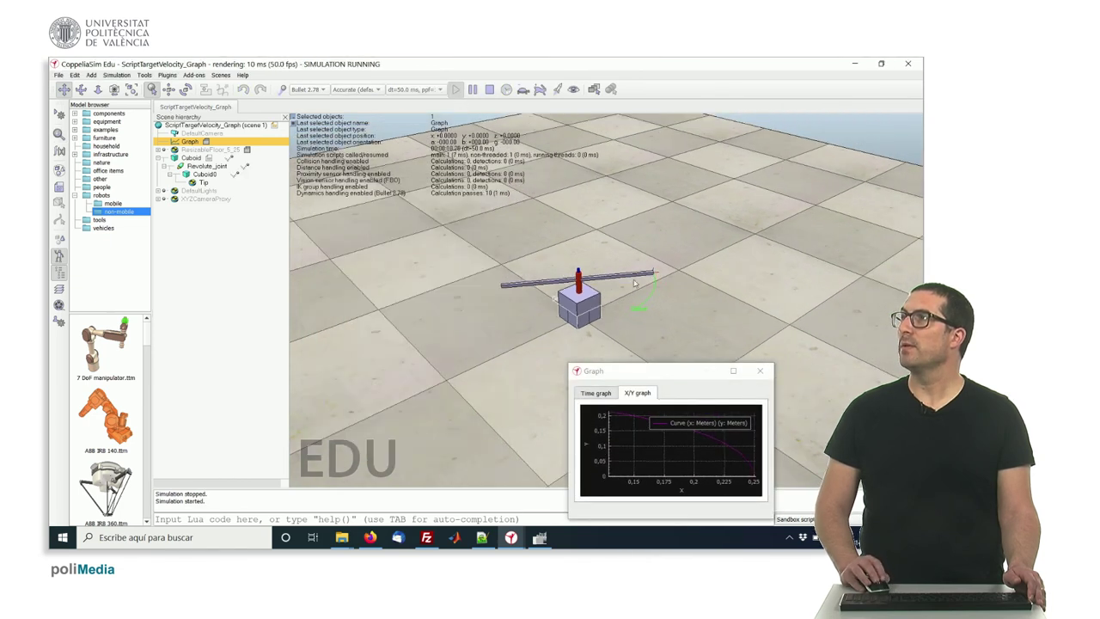